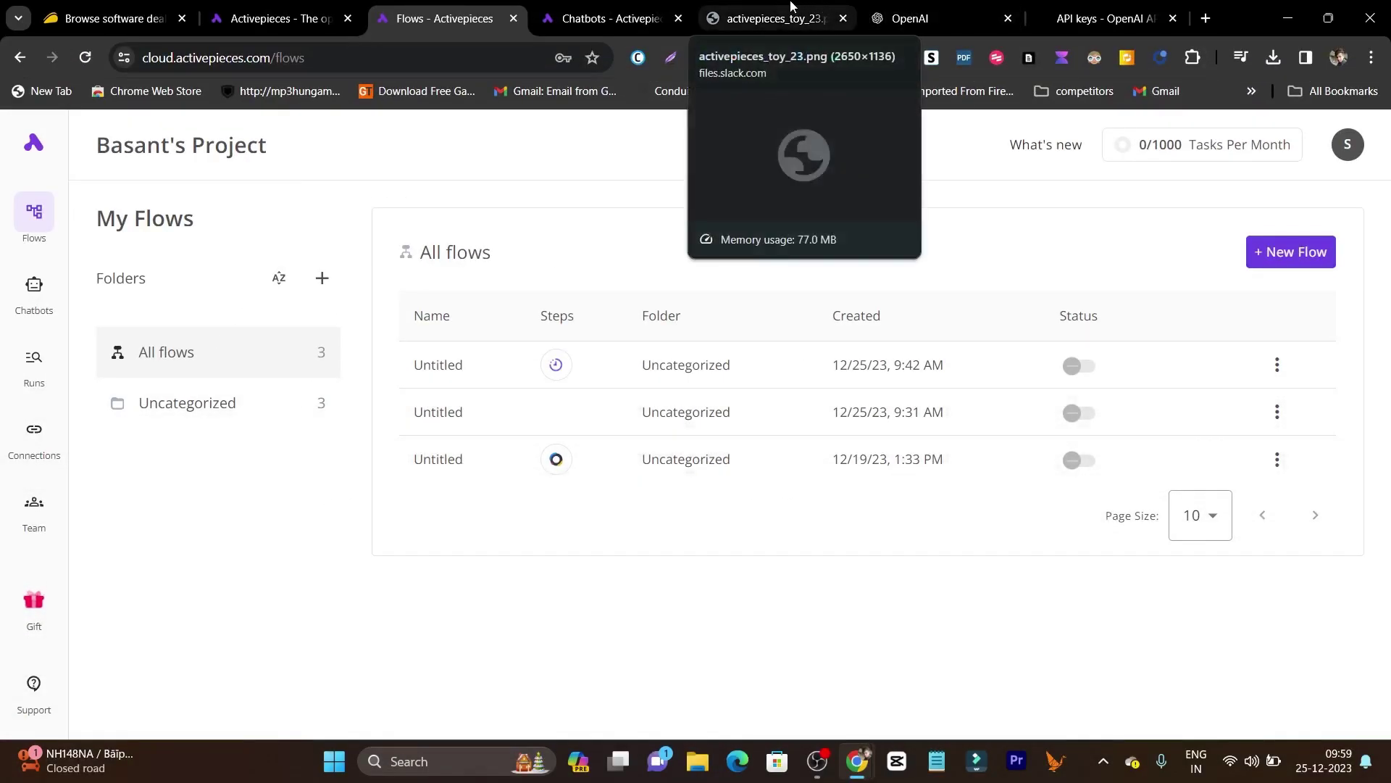
Show the image comparing the three Activepieces license tiers and their prices
click(790, 8)
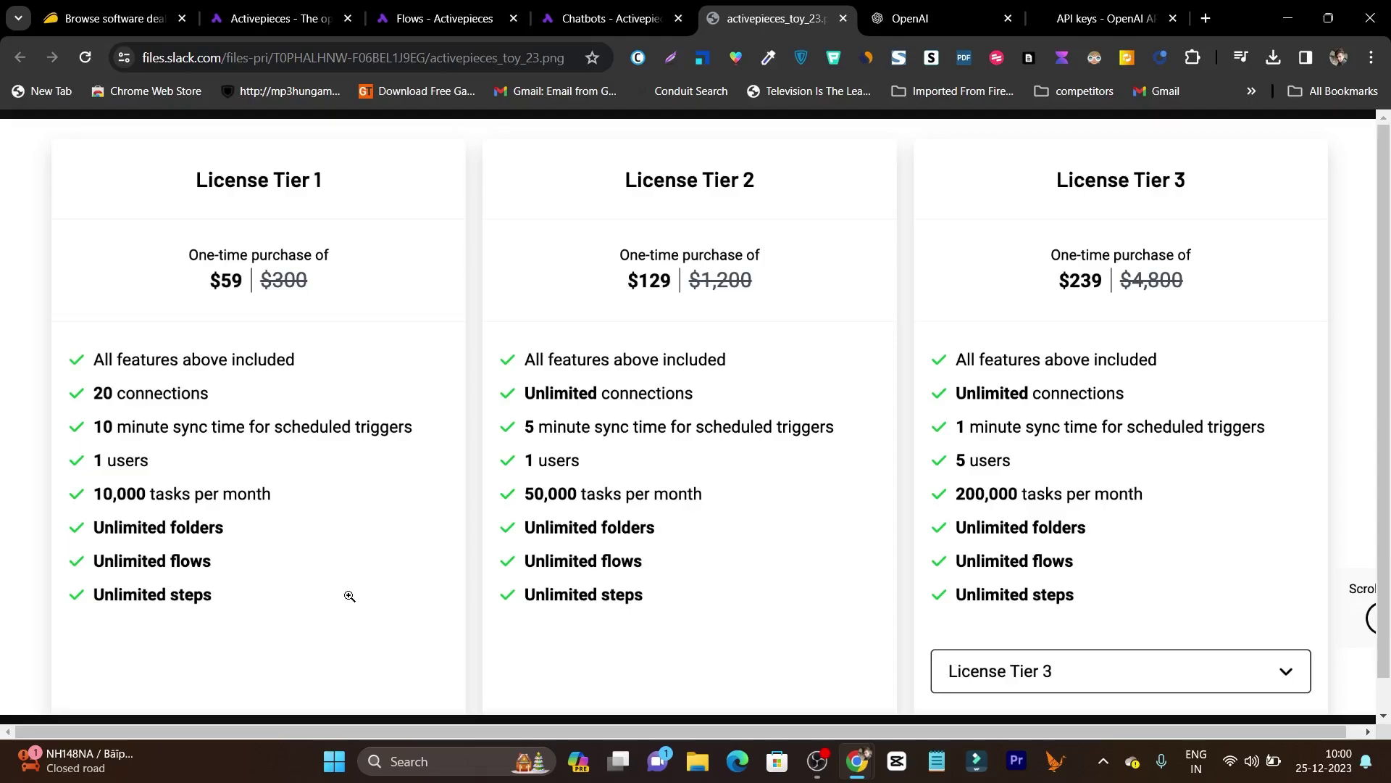
Return to the Activepieces flows list and create a new flow
click(441, 27)
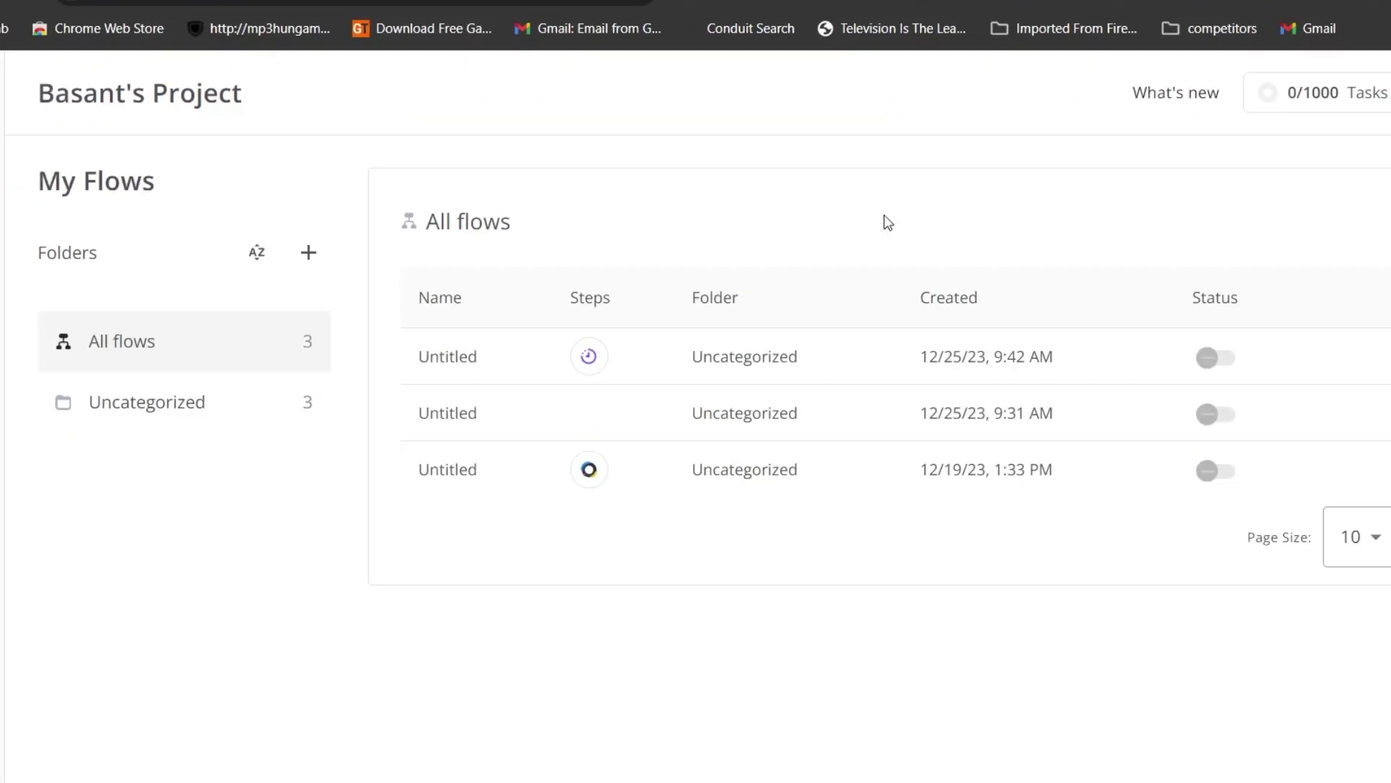
click(1173, 217)
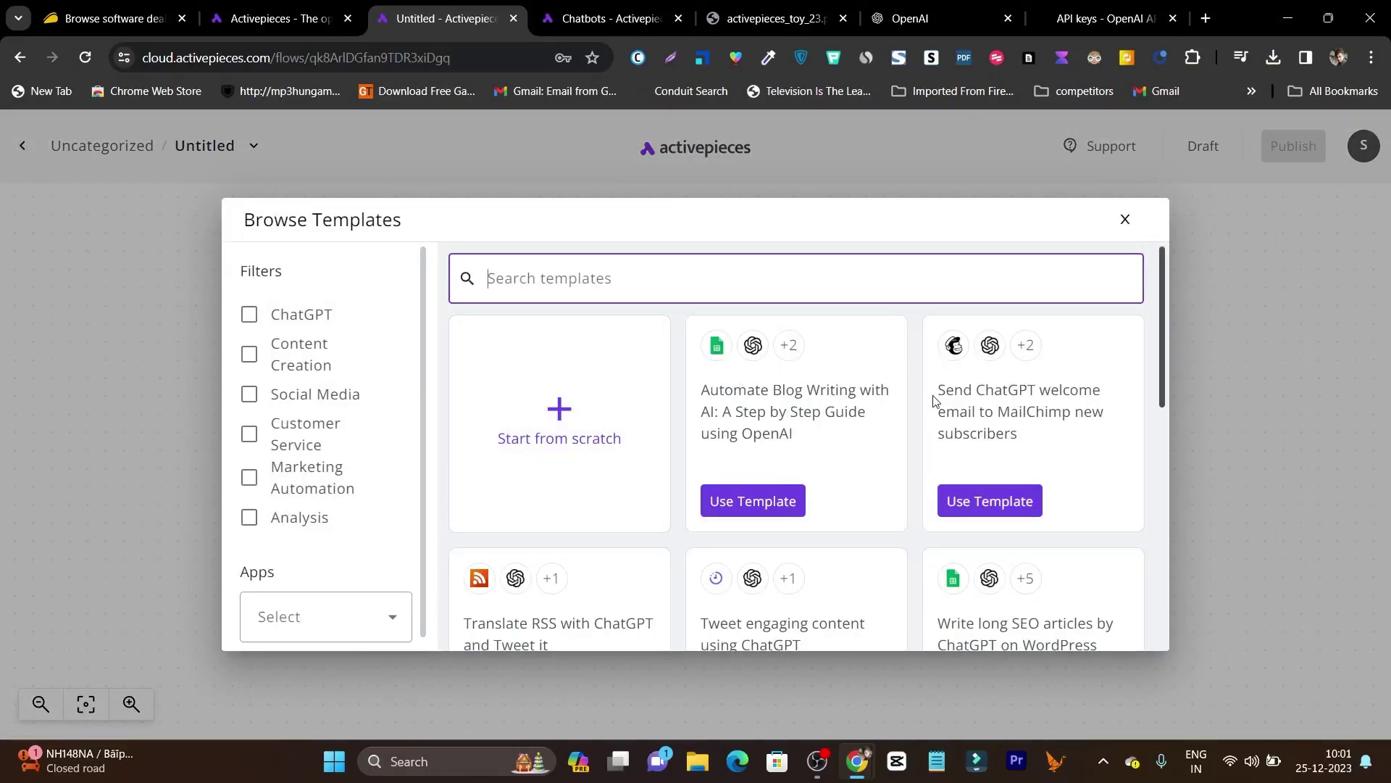
Scroll through the Browse Templates dialog to review the ChatGPT-based starter templates
scroll(913, 384, down, 3)
scroll(907, 398, up, 3)
scroll(927, 461, down, 1)
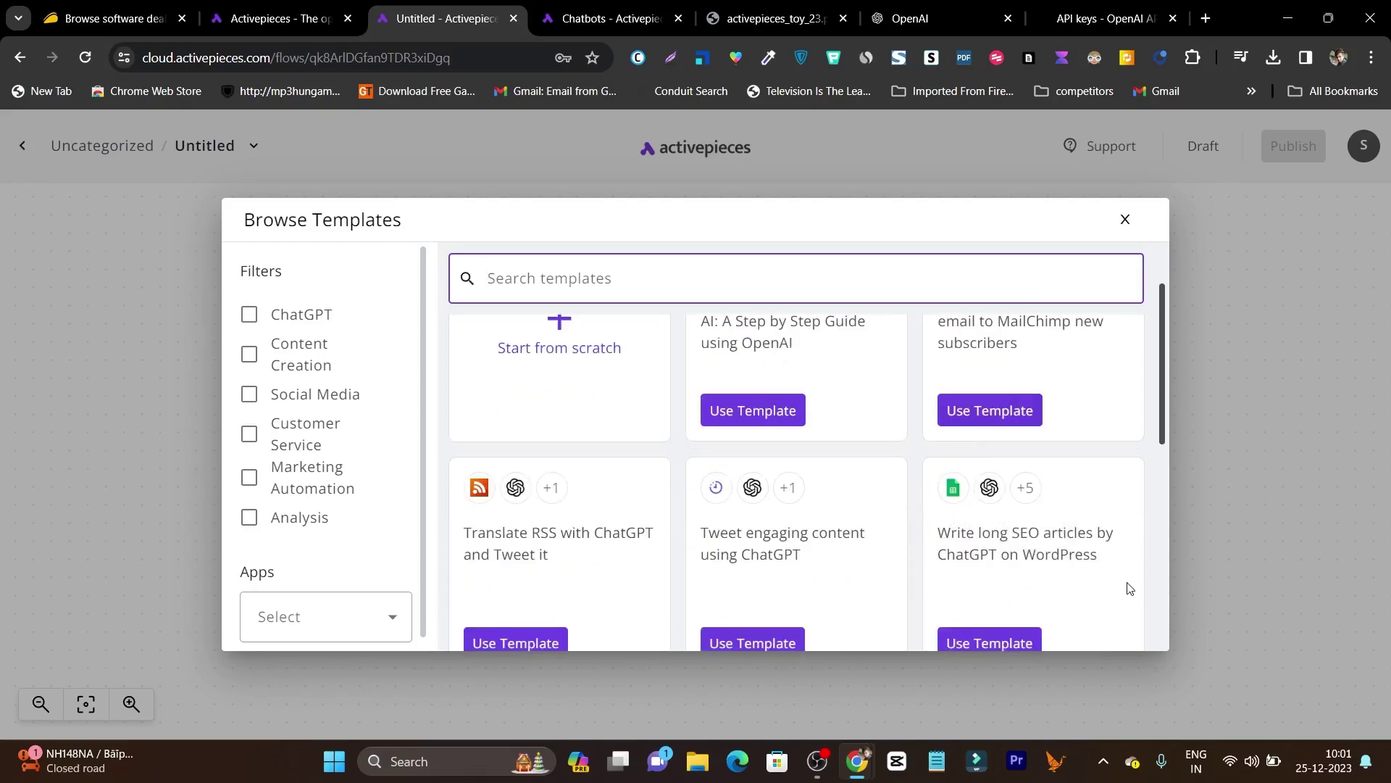
scroll(894, 580, down, 2)
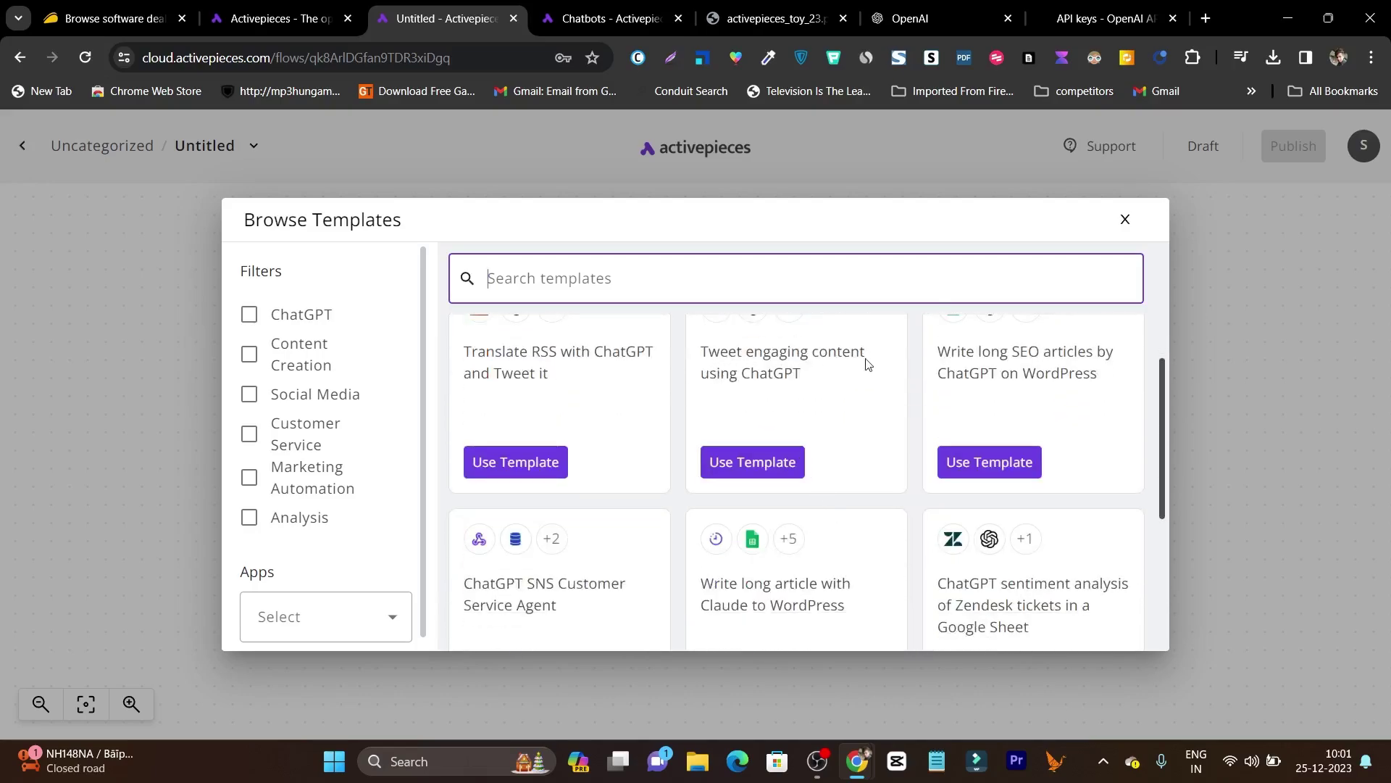
scroll(635, 438, down, 1)
scroll(637, 518, up, 2)
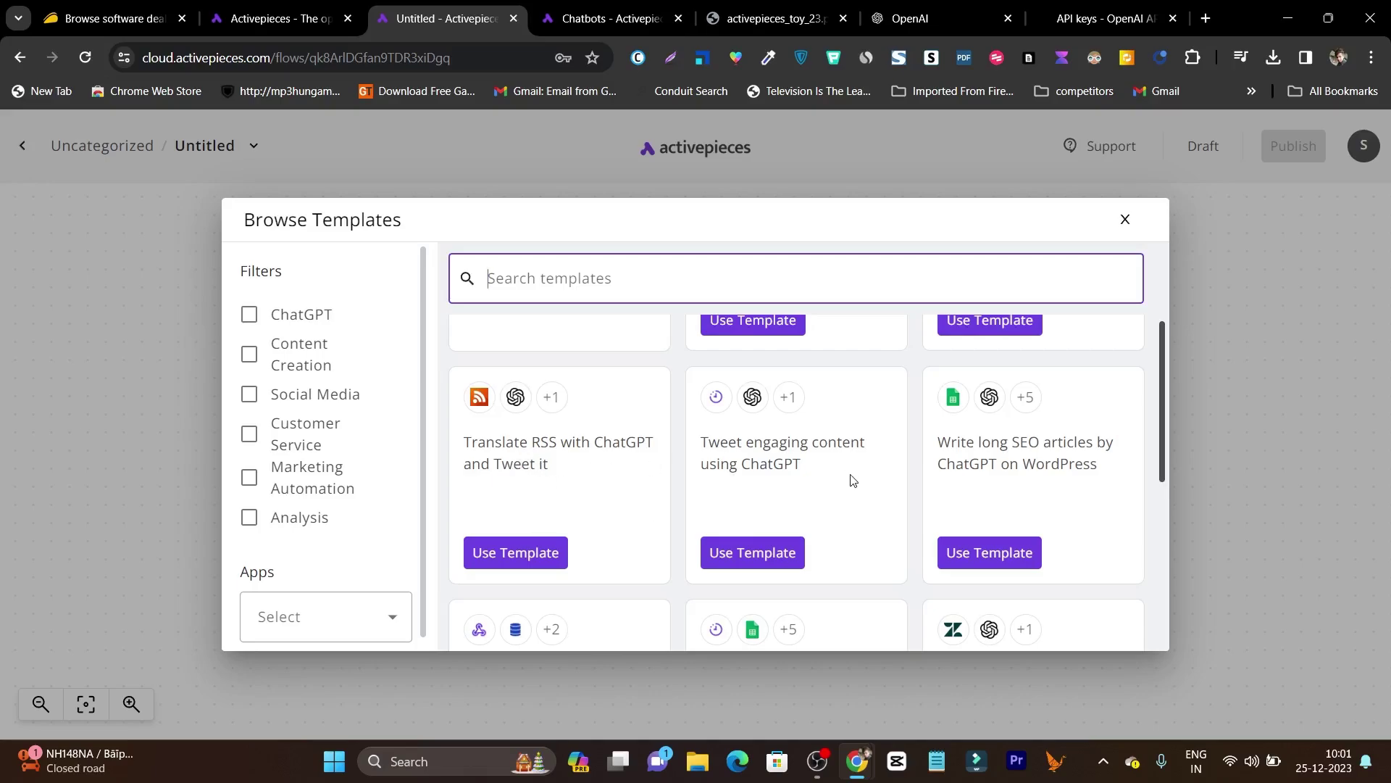
scroll(853, 479, down, 3)
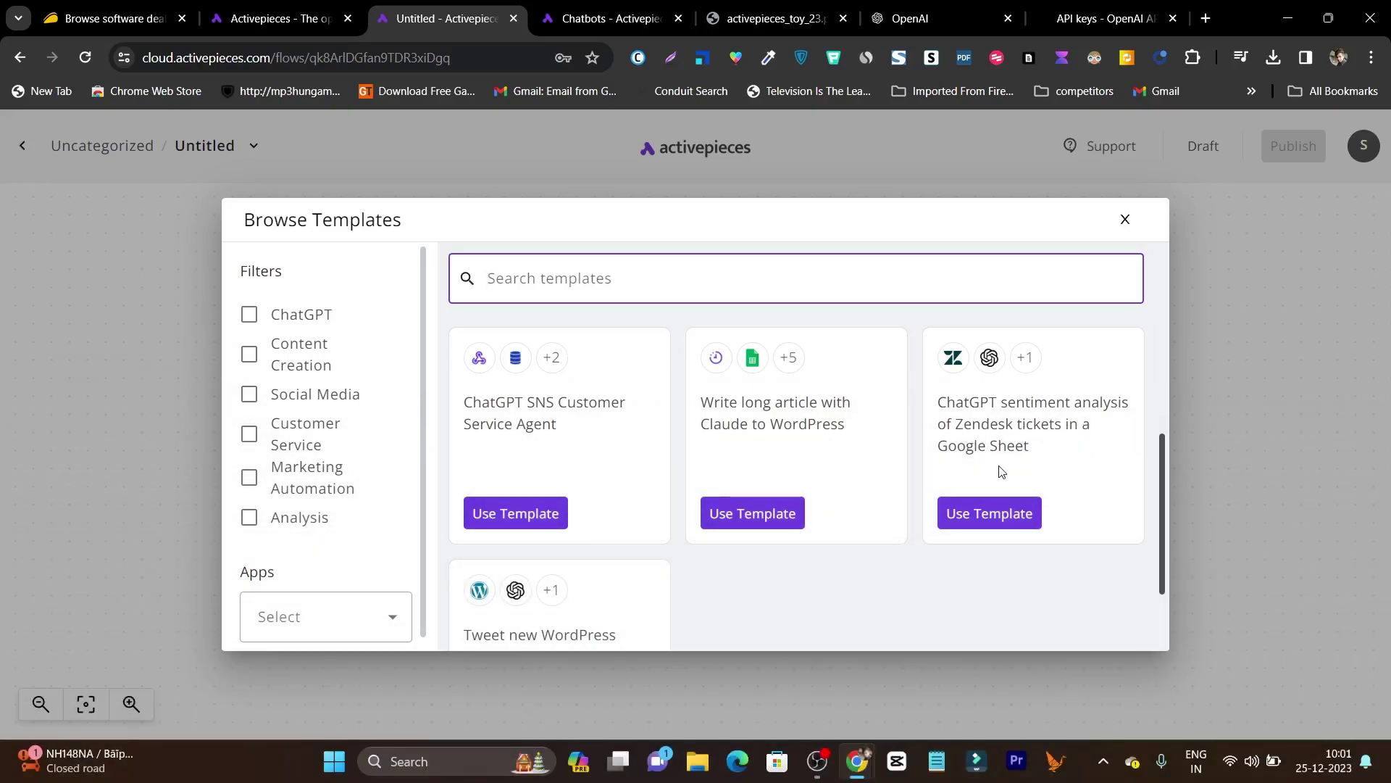
scroll(1056, 472, up, 3)
scroll(1057, 472, up, 2)
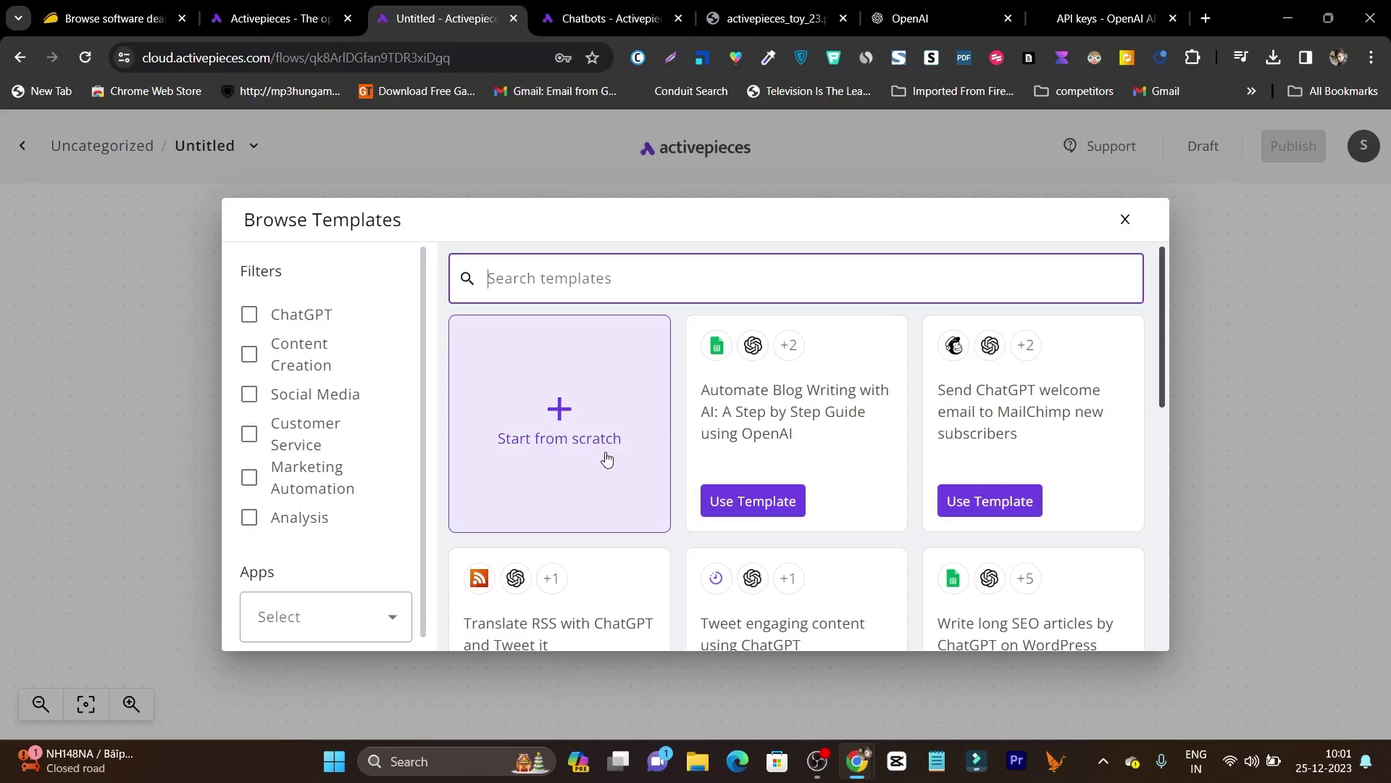
Start the flow from scratch with a Core Schedule trigger
click(564, 410)
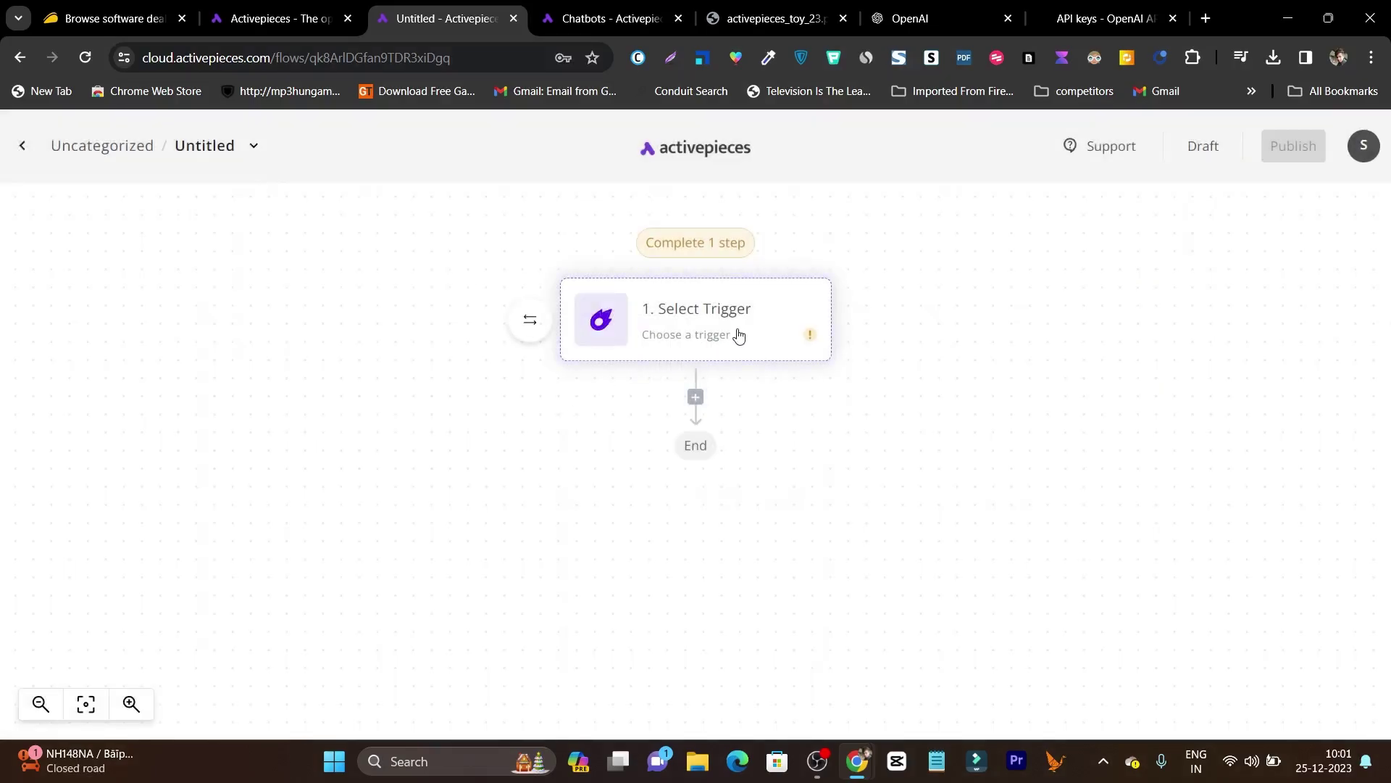
click(714, 330)
click(1183, 330)
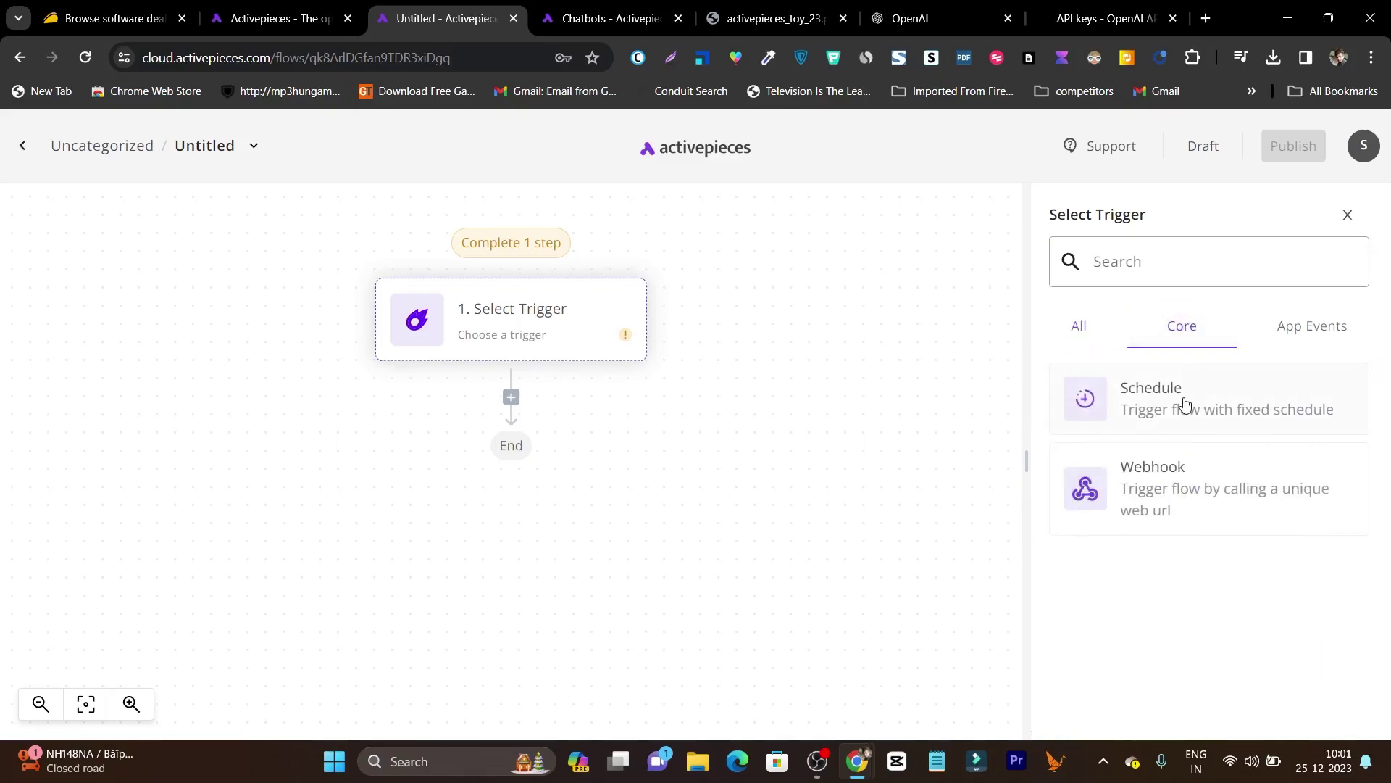
click(1138, 383)
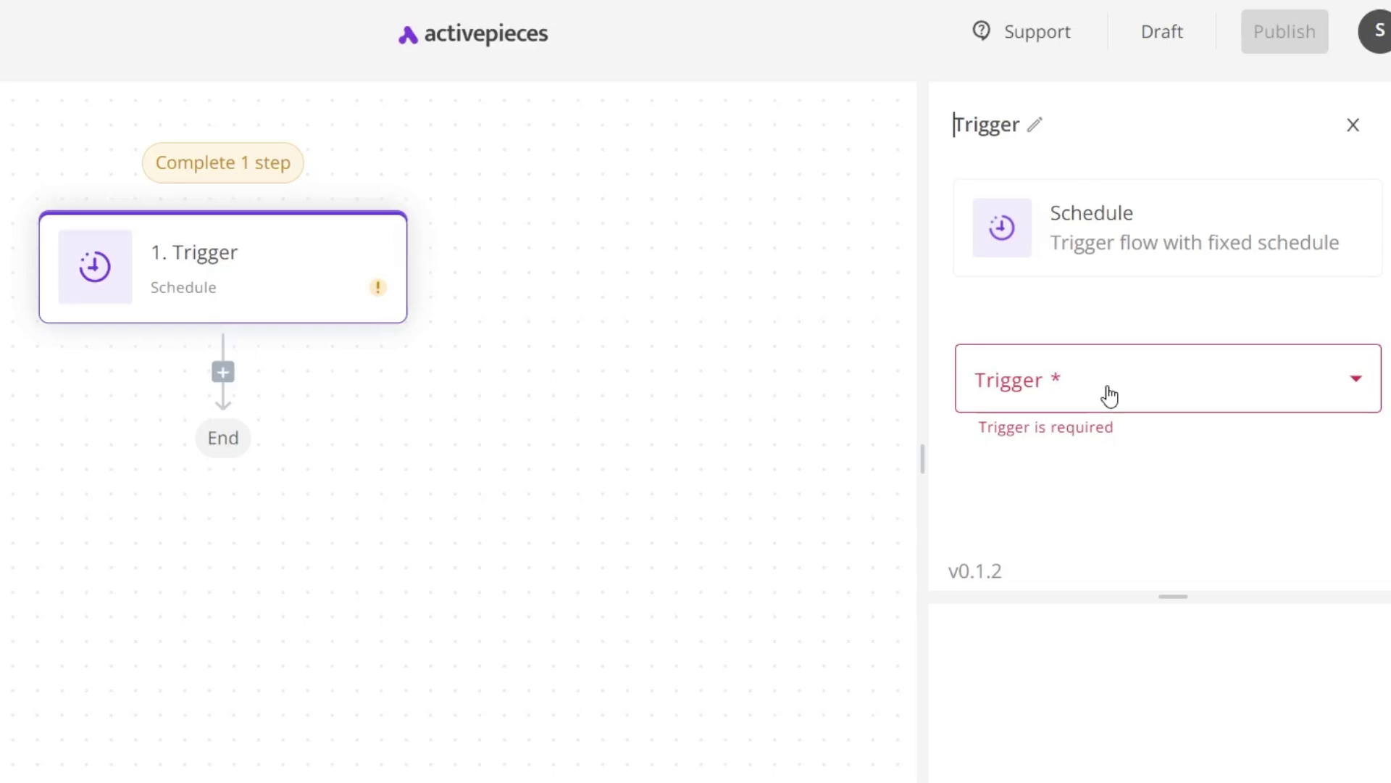
Schedule it Every Day at 7 pm in the (GMT-08:00) America, Metlakatla timezone
click(1109, 396)
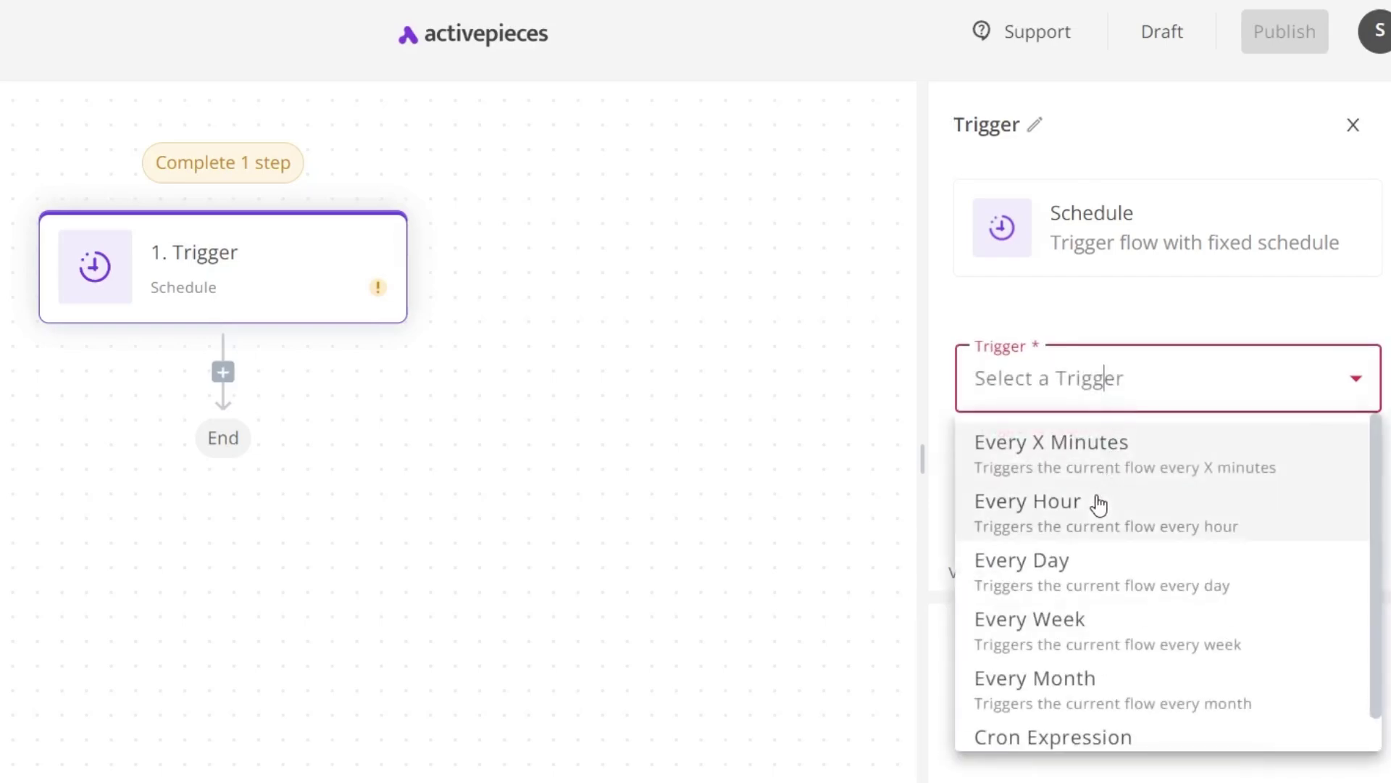
click(1090, 516)
click(1100, 392)
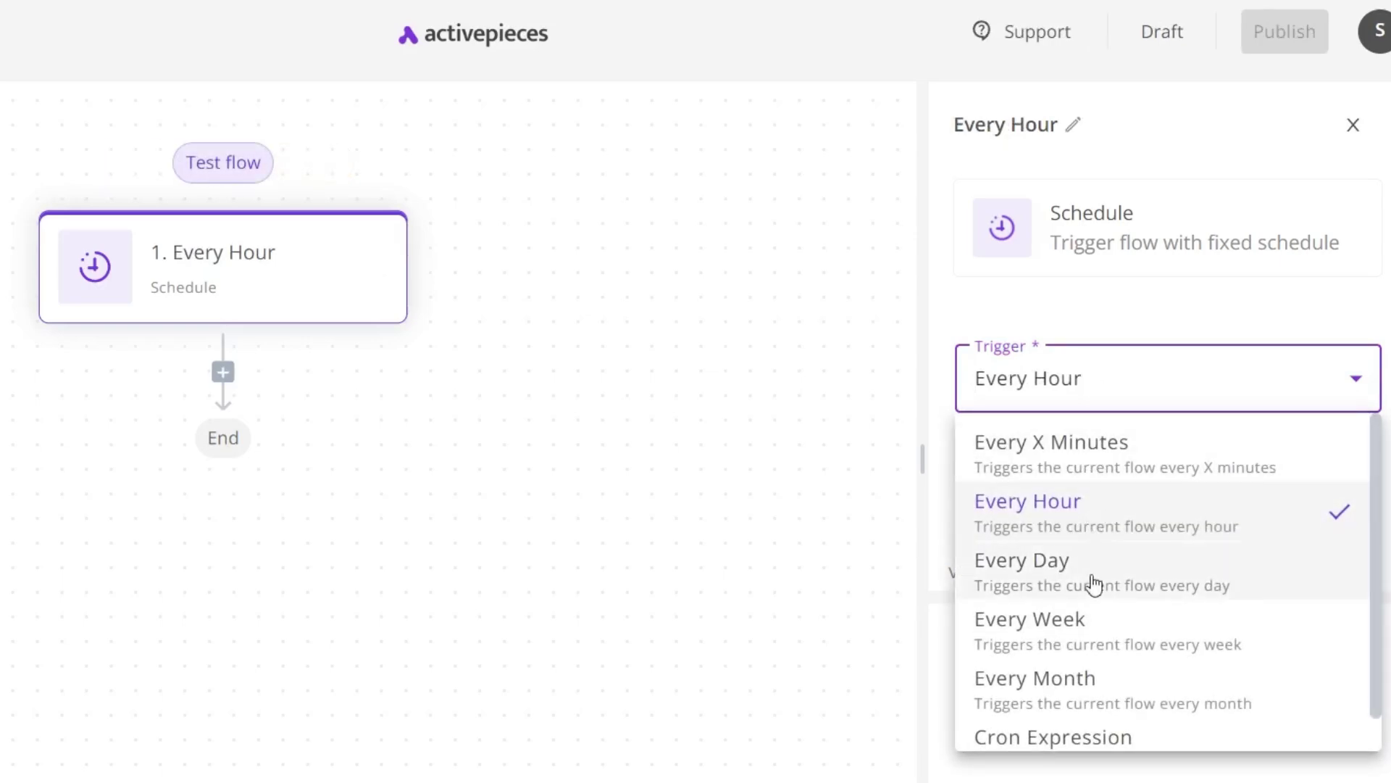
click(1093, 589)
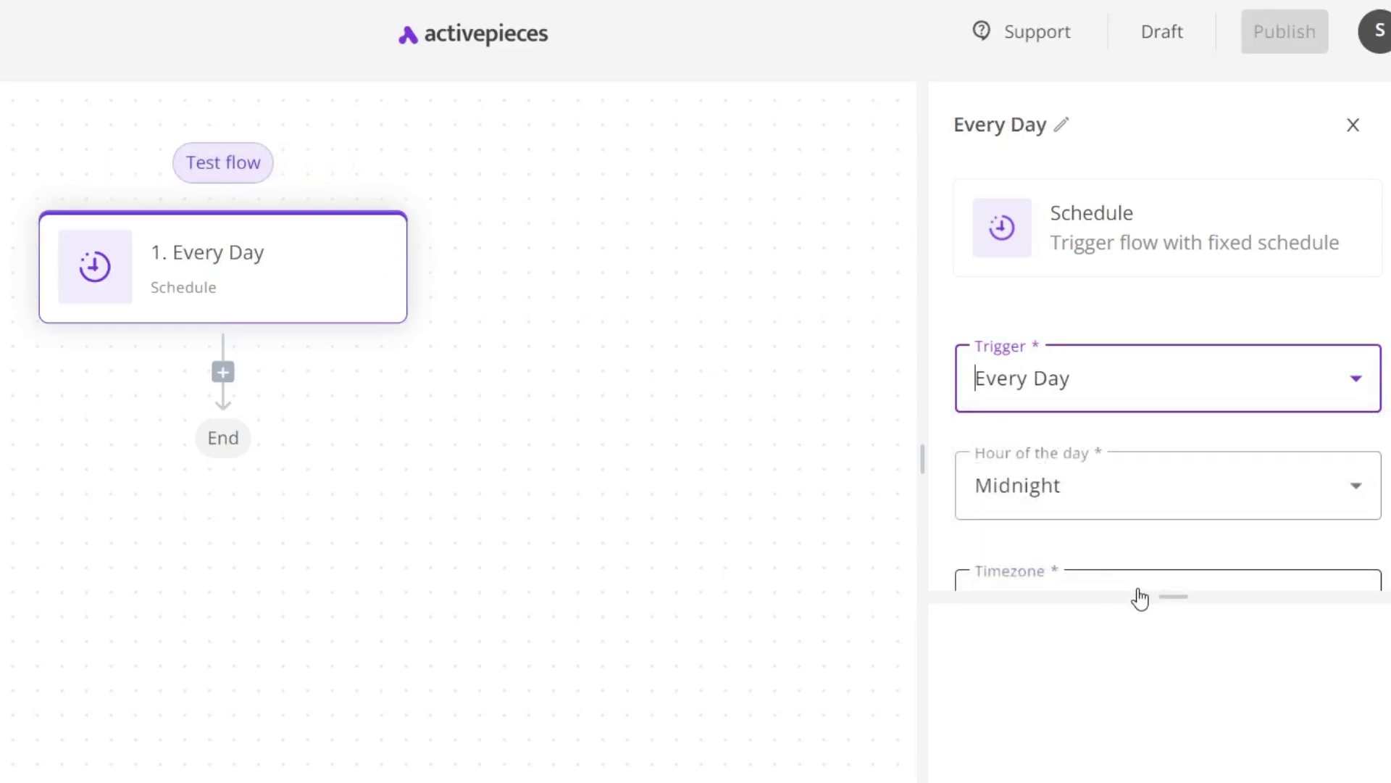
scroll(1183, 536, down, 3)
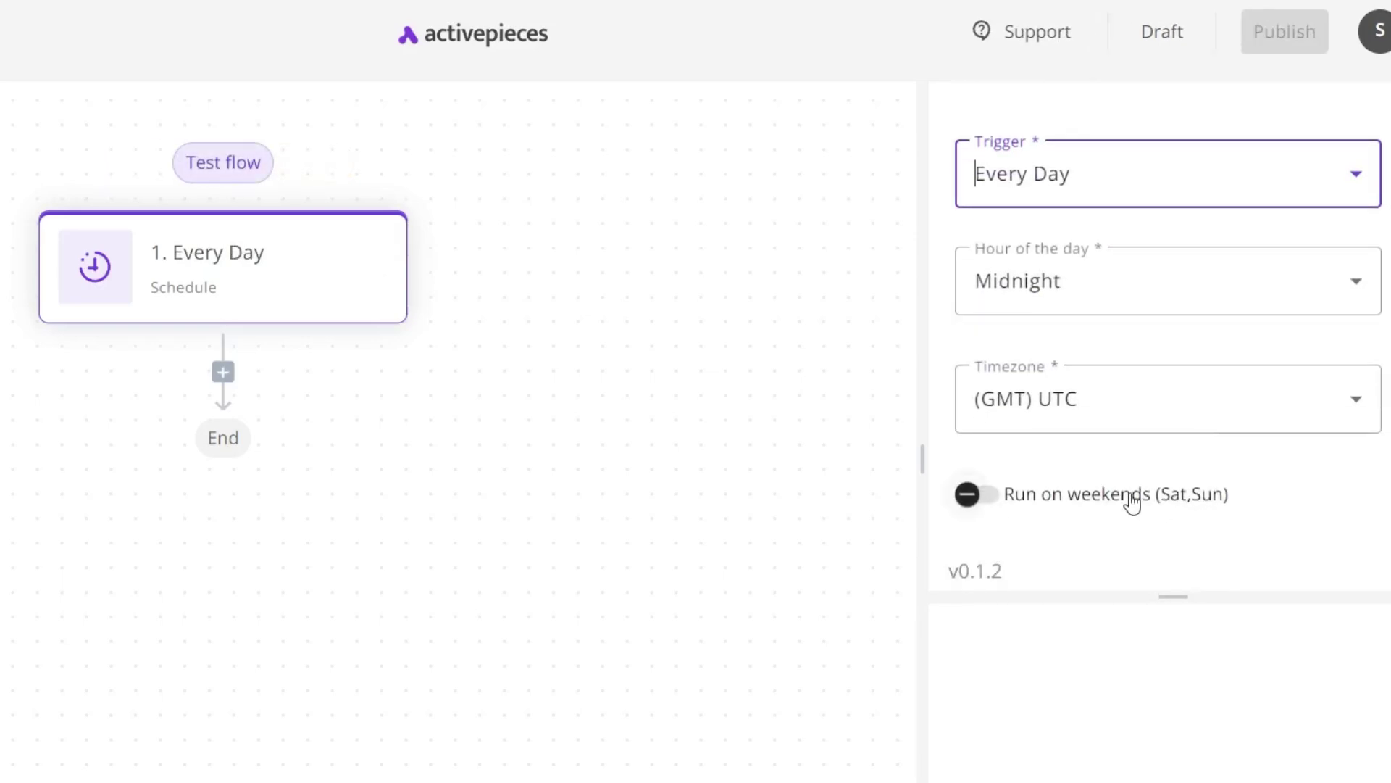
click(1155, 287)
scroll(1063, 508, down, 5)
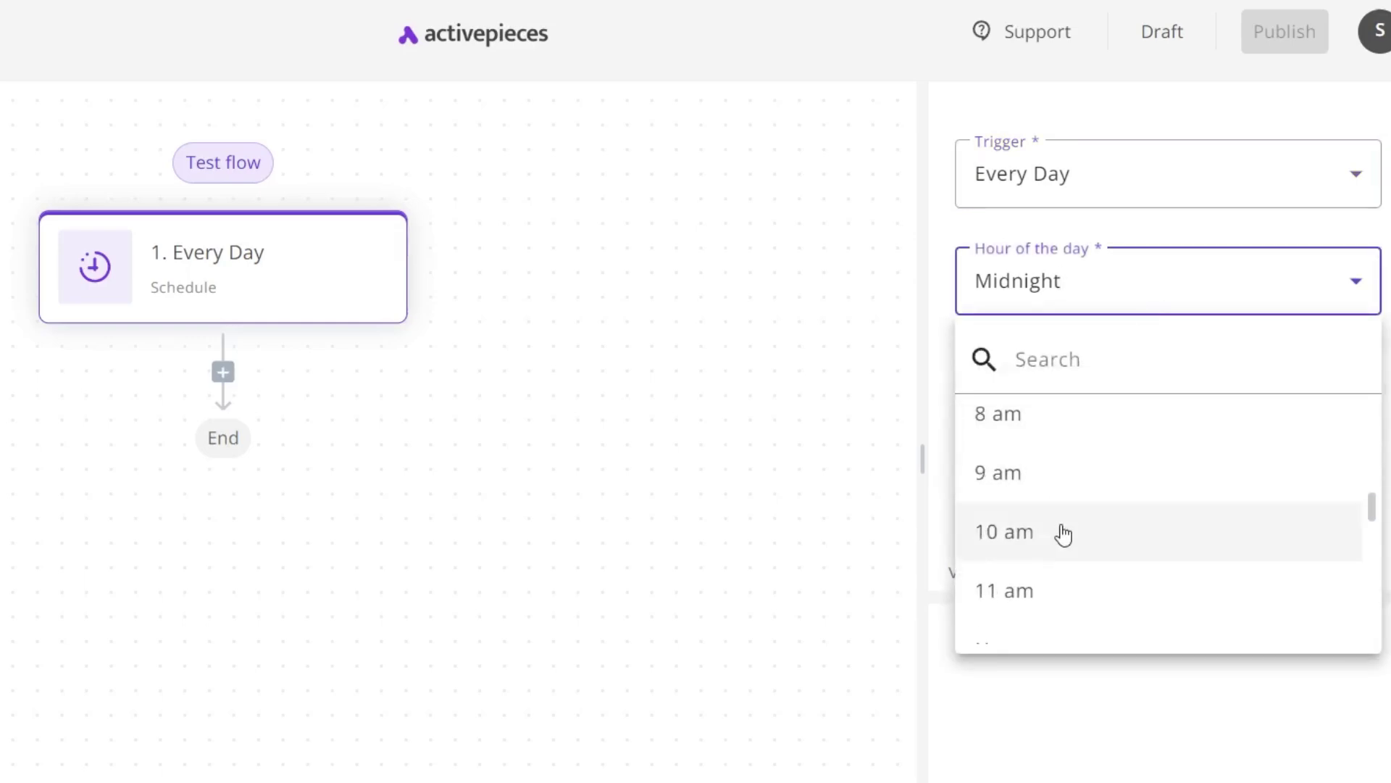
scroll(1080, 551, down, 8)
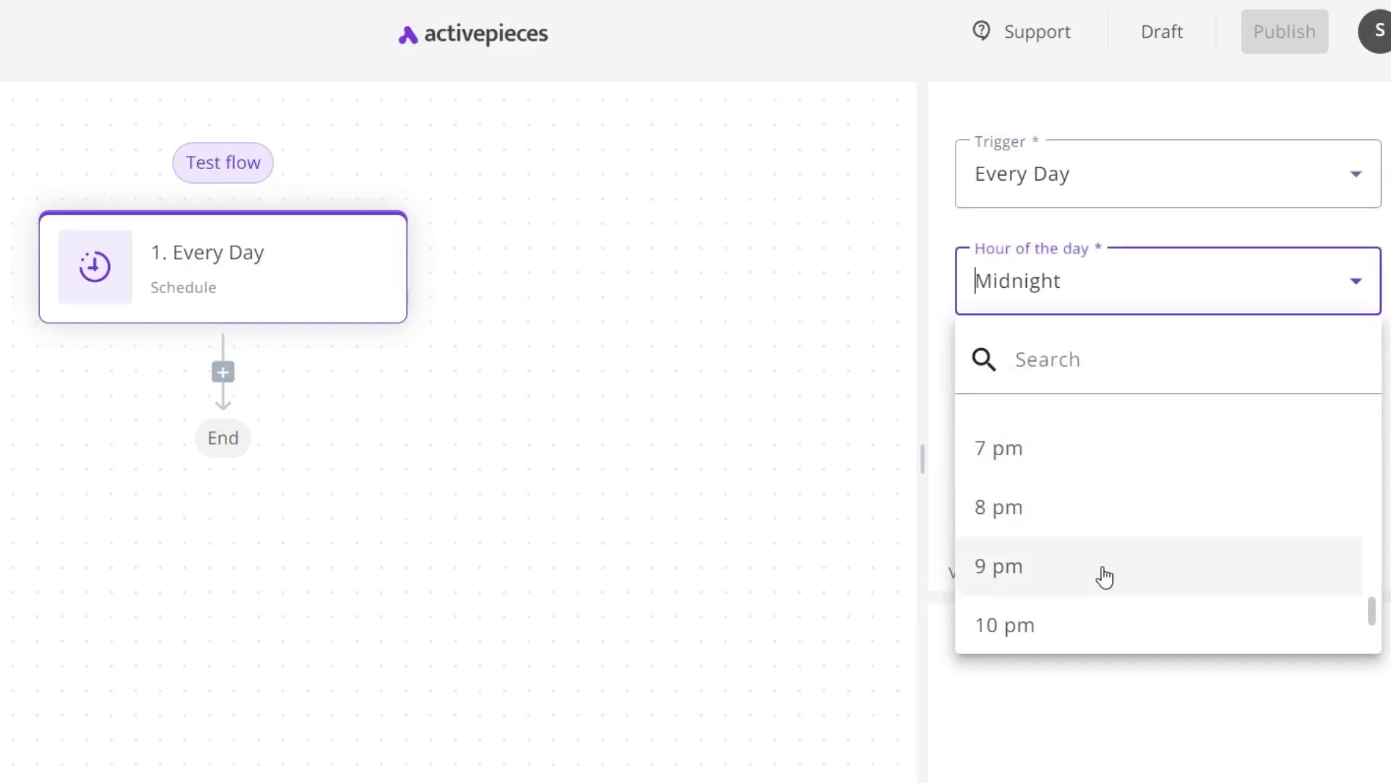
click(1065, 459)
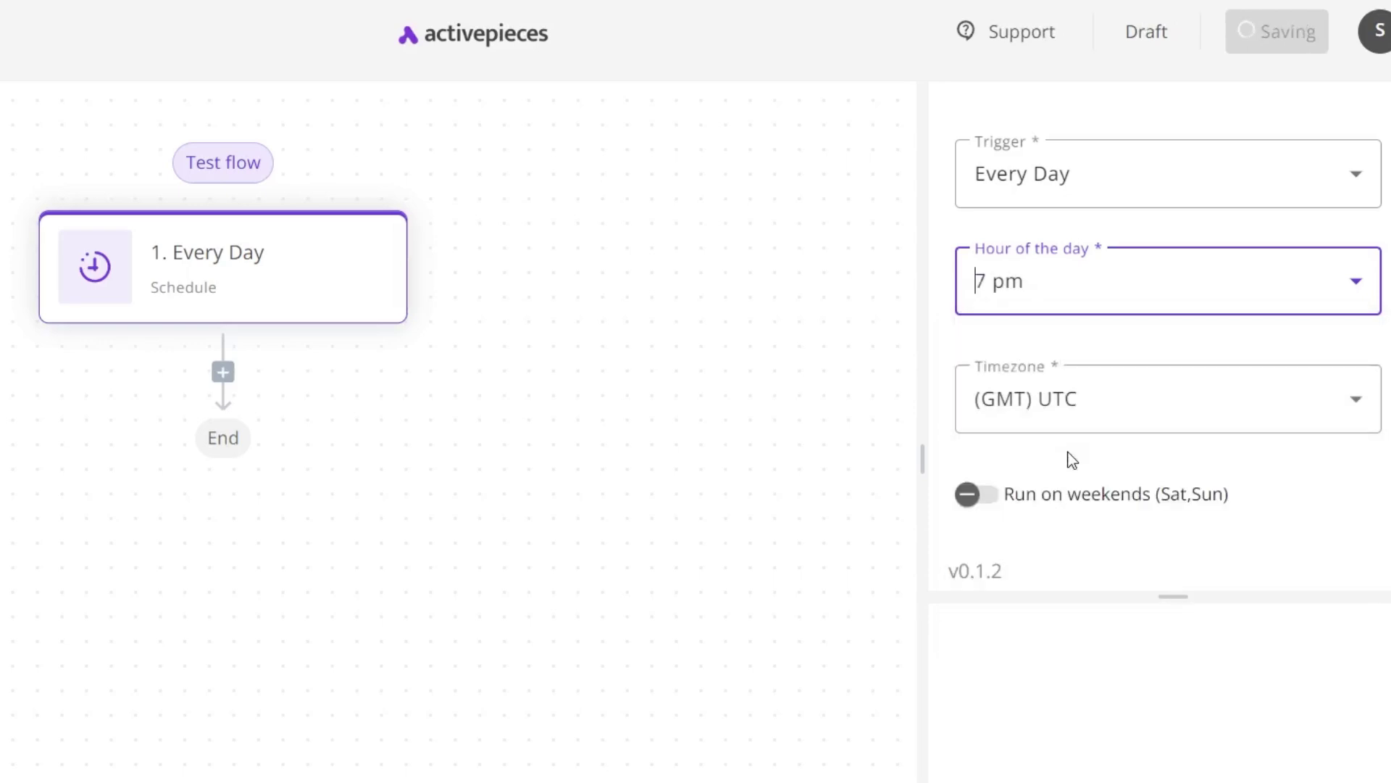
click(1100, 422)
scroll(1102, 550, down, 5)
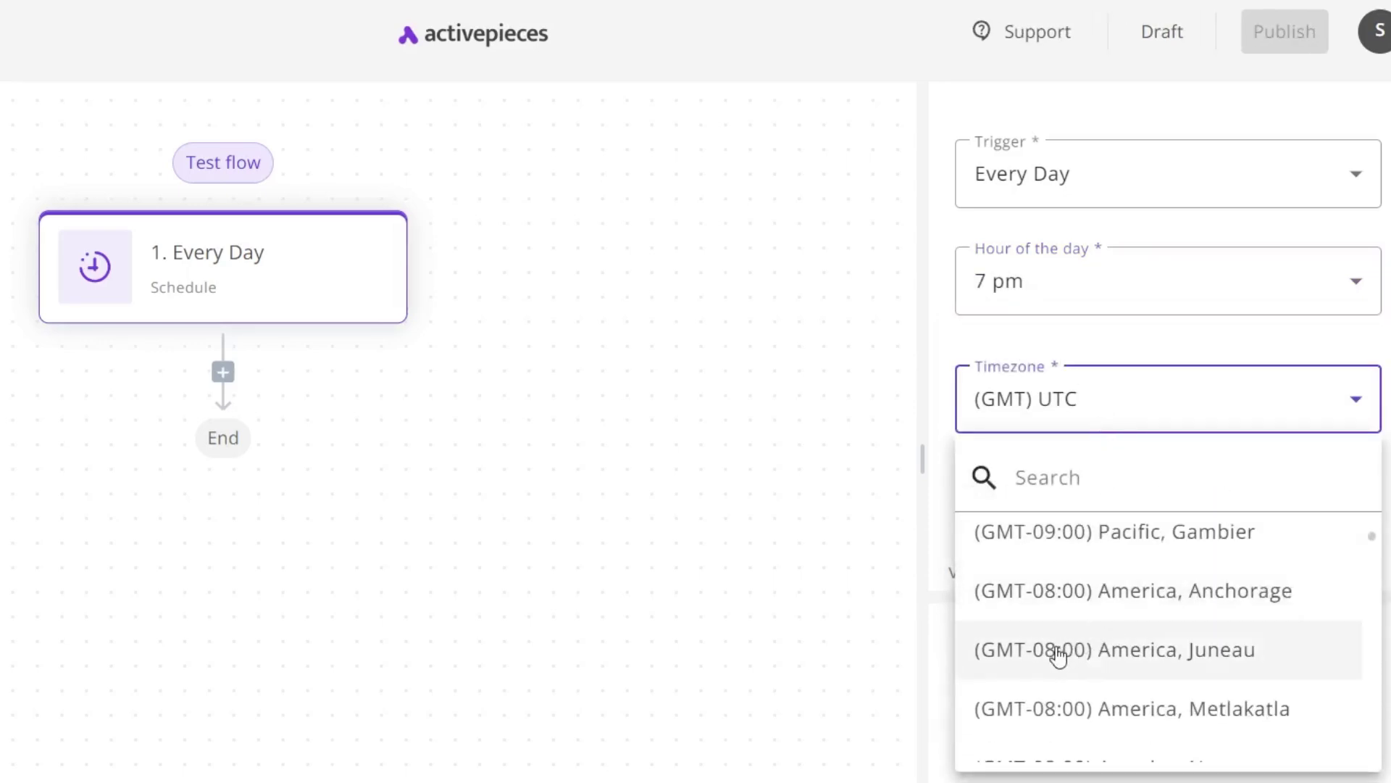
click(1168, 706)
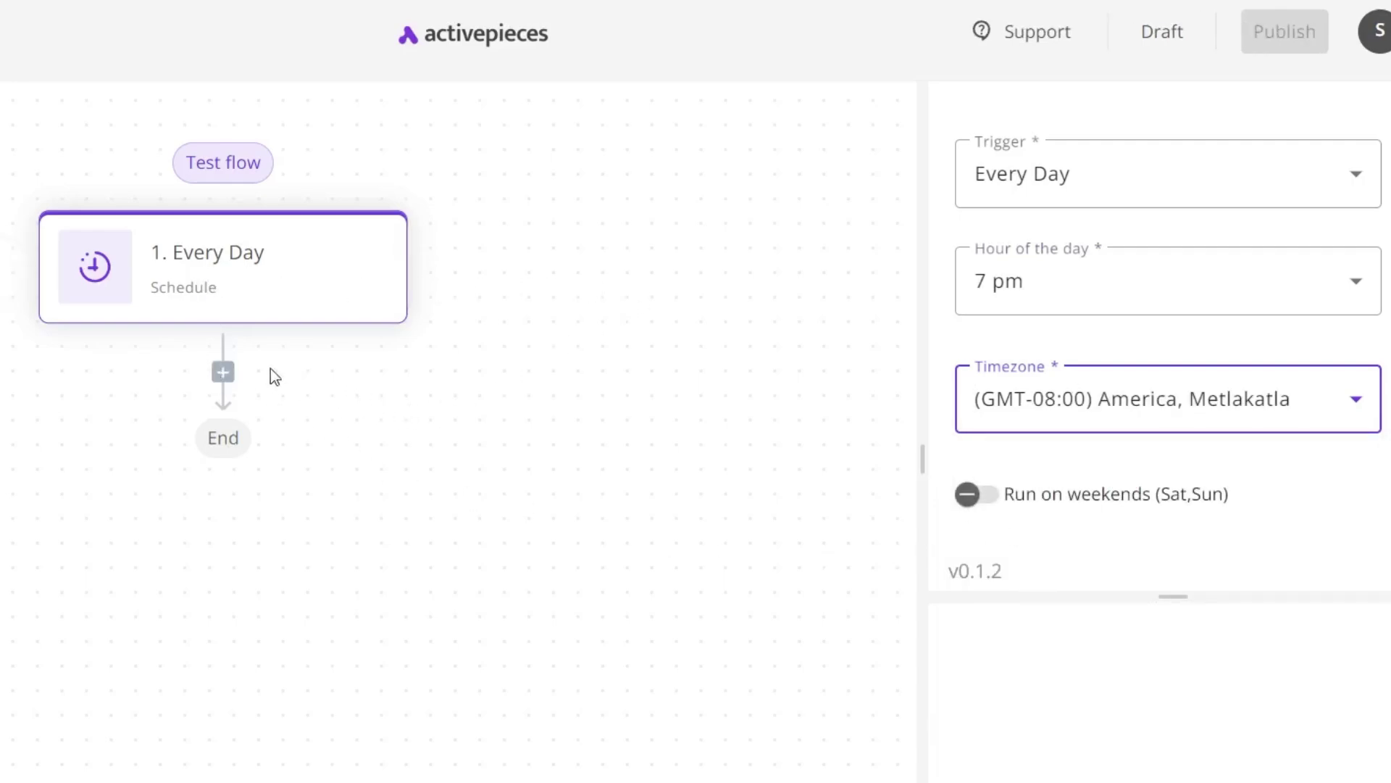
Add an OpenAI Ask ChatGPT step after the trigger
click(223, 372)
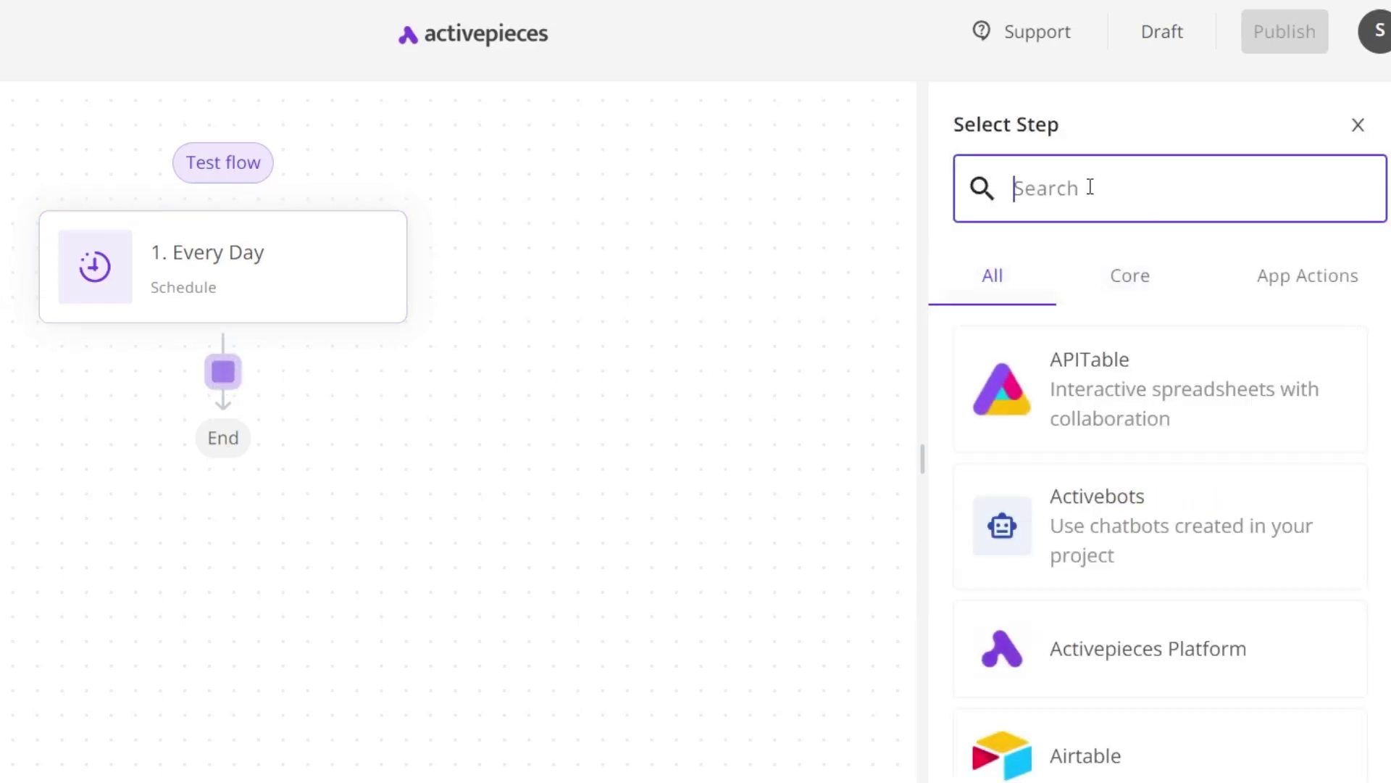
text(open)
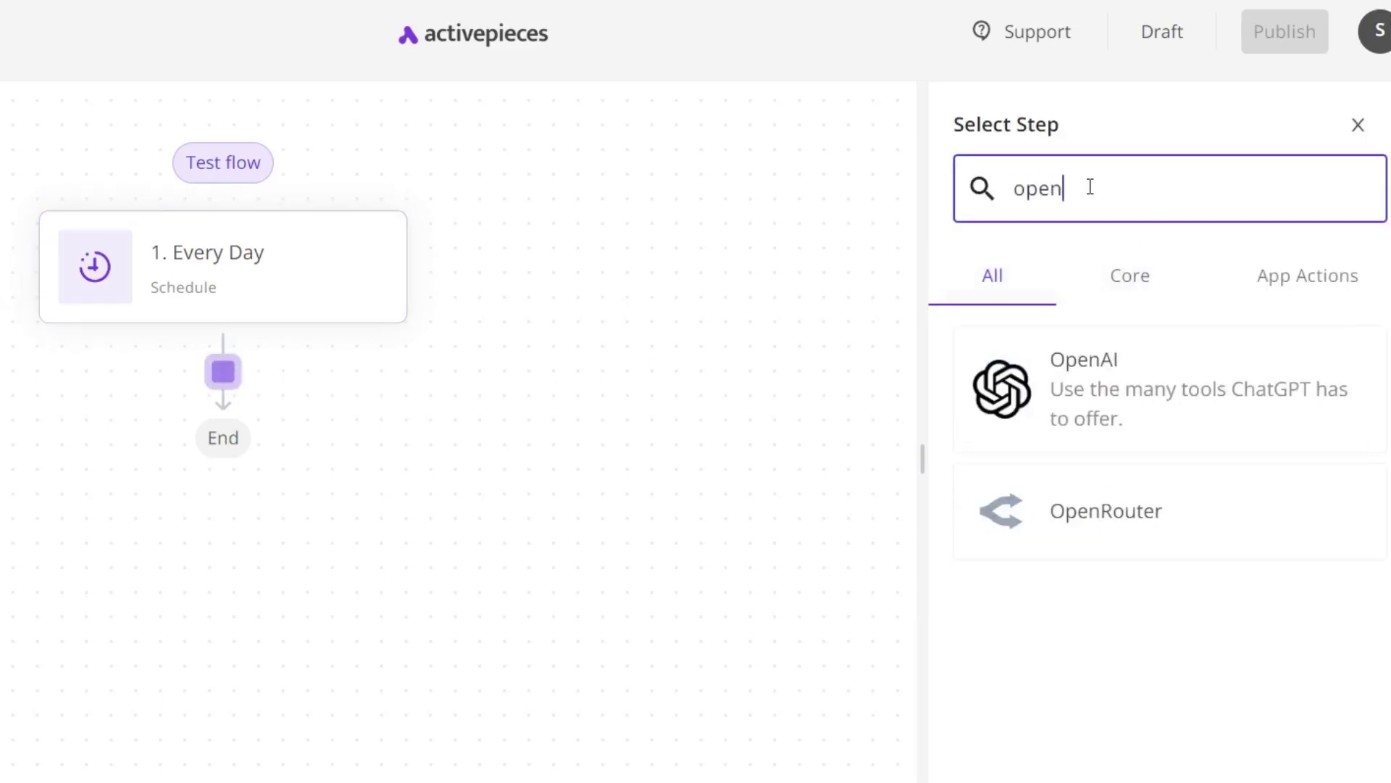
click(1101, 420)
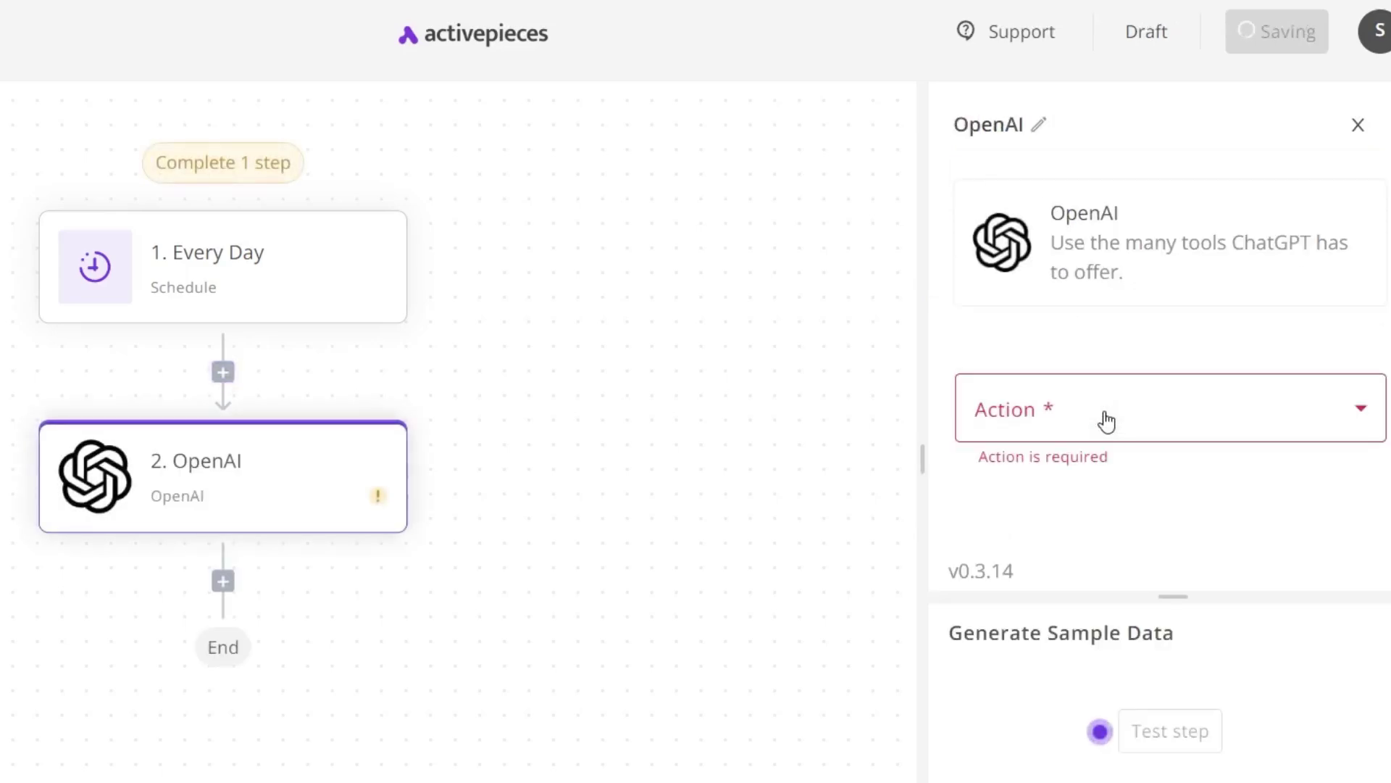
click(1074, 424)
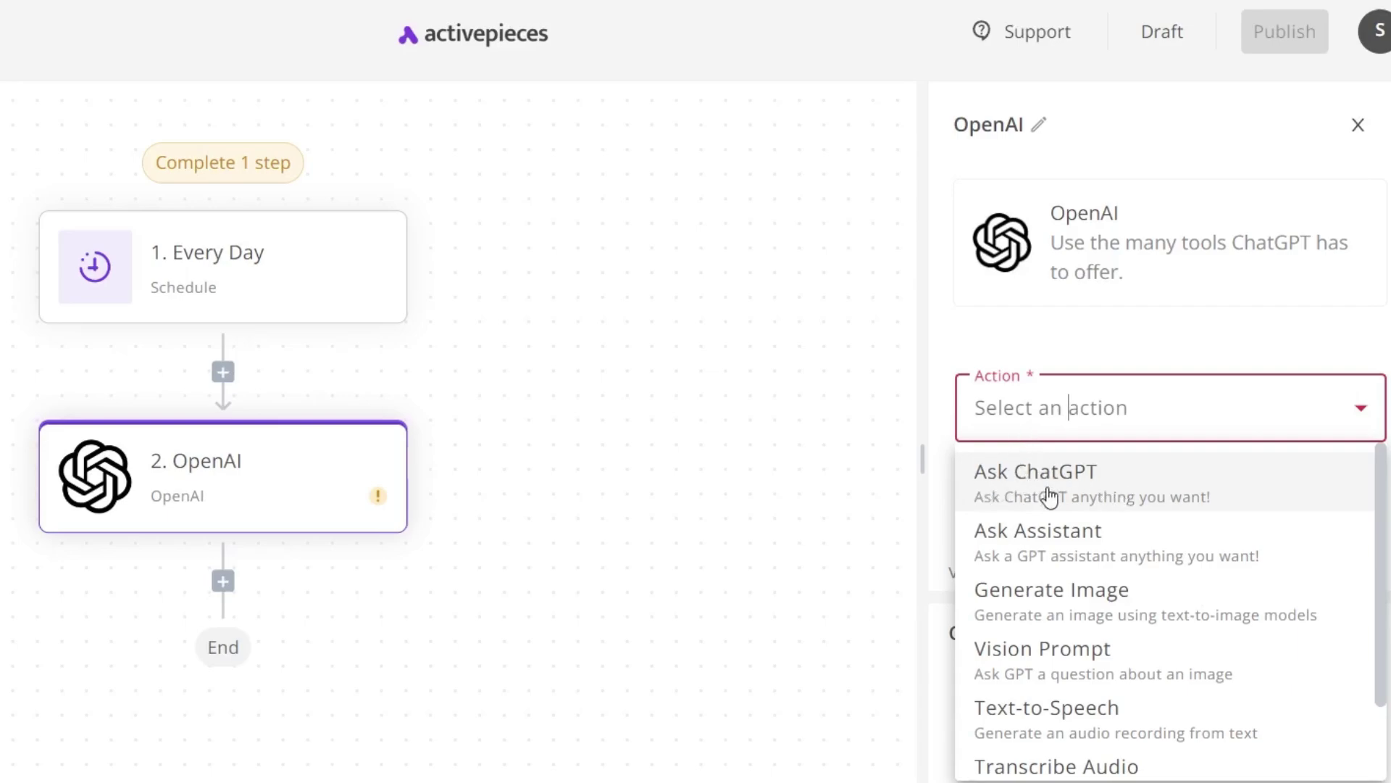
click(1123, 490)
Begin a new OpenAI connection, copy an API key, then discard the form
click(1109, 544)
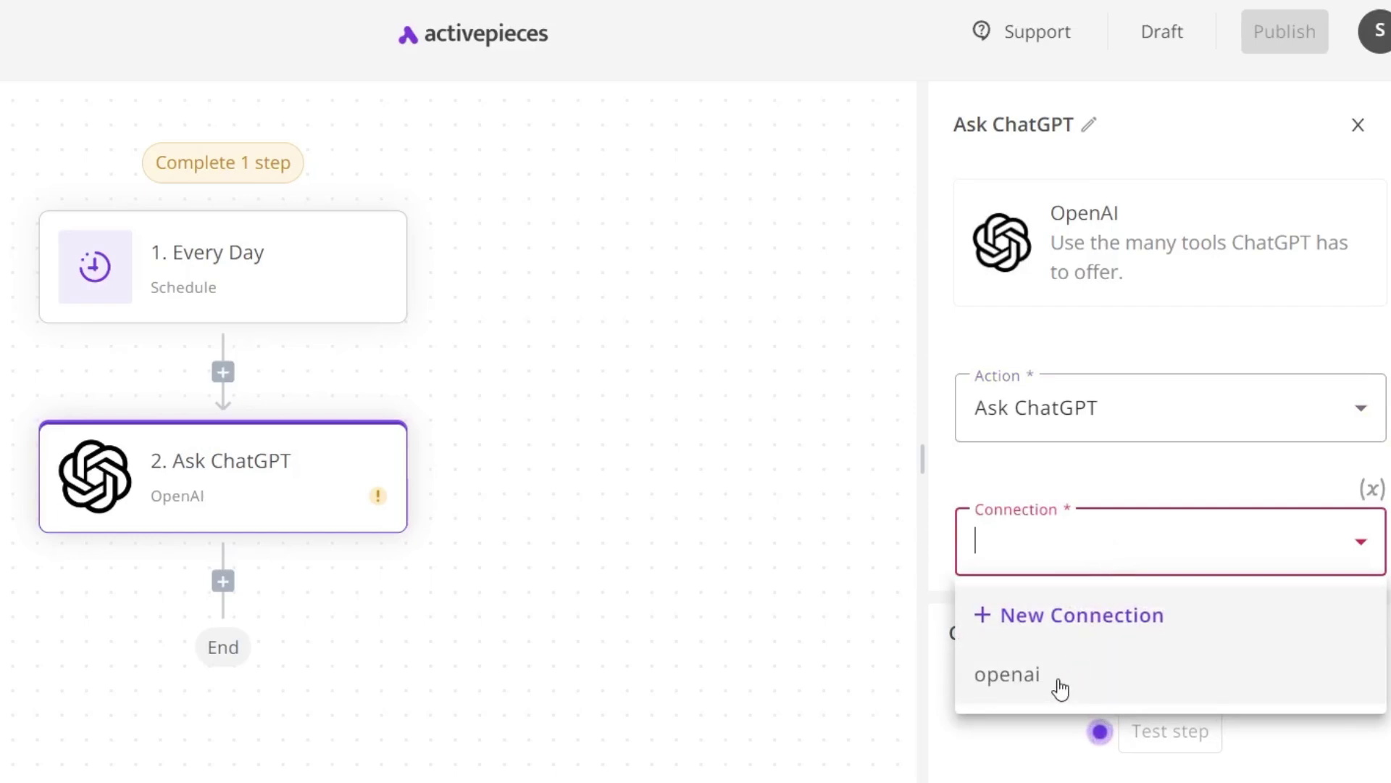
click(1044, 618)
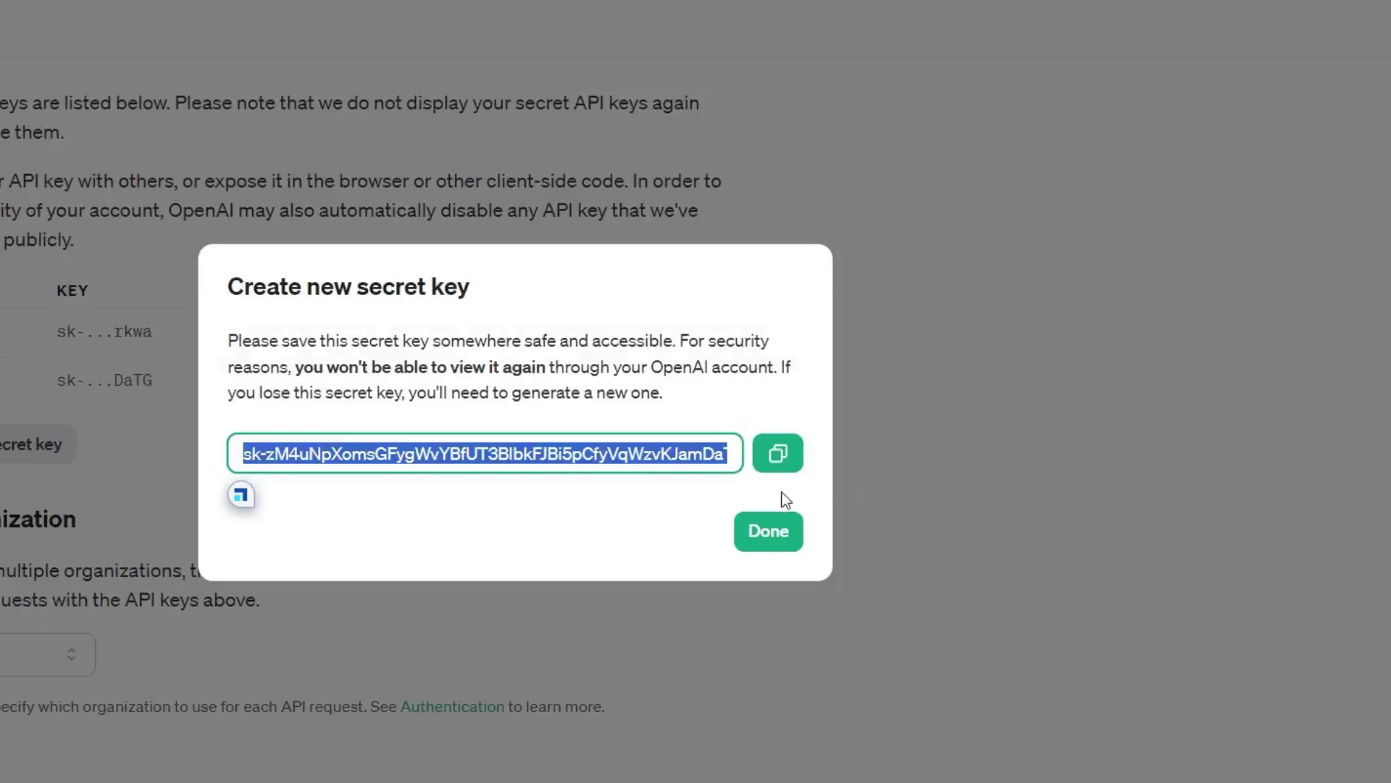
click(786, 463)
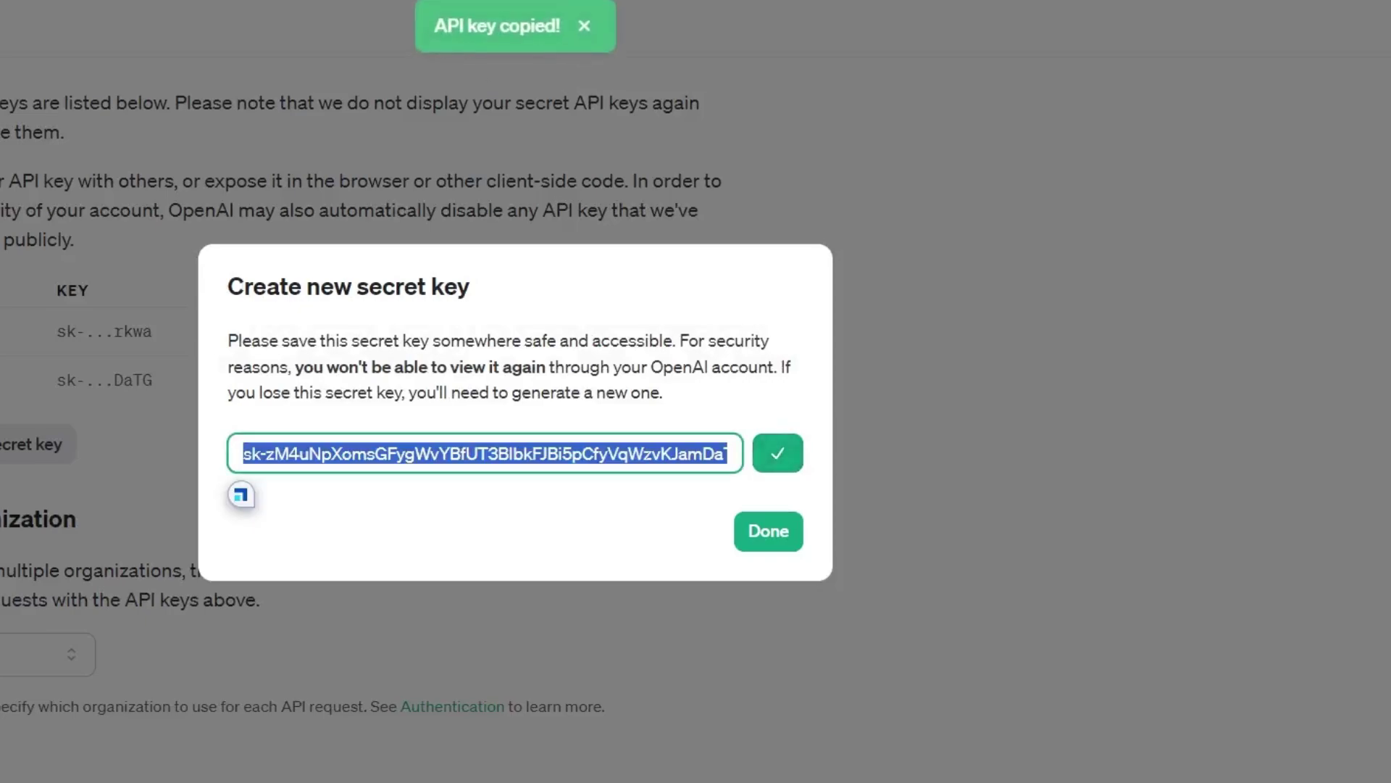
click(152, 8)
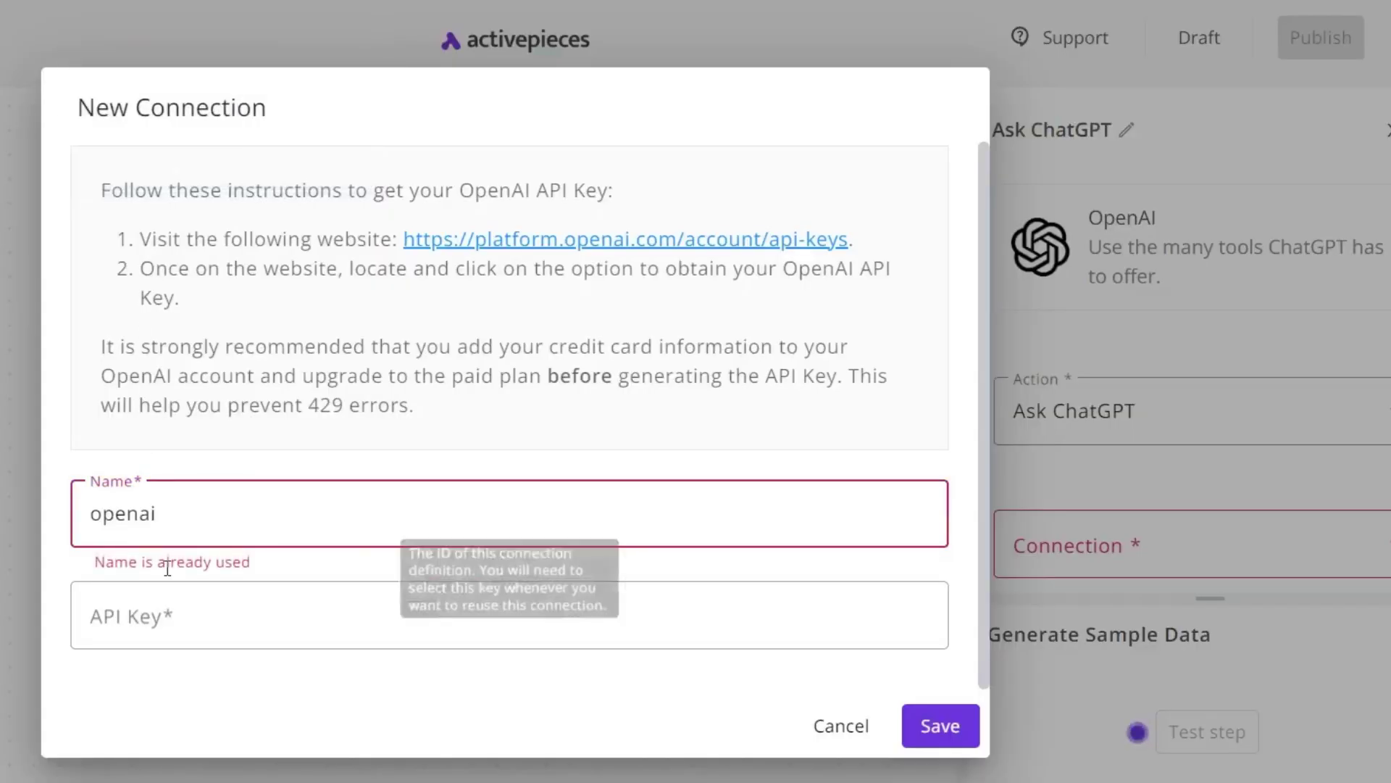
click(848, 731)
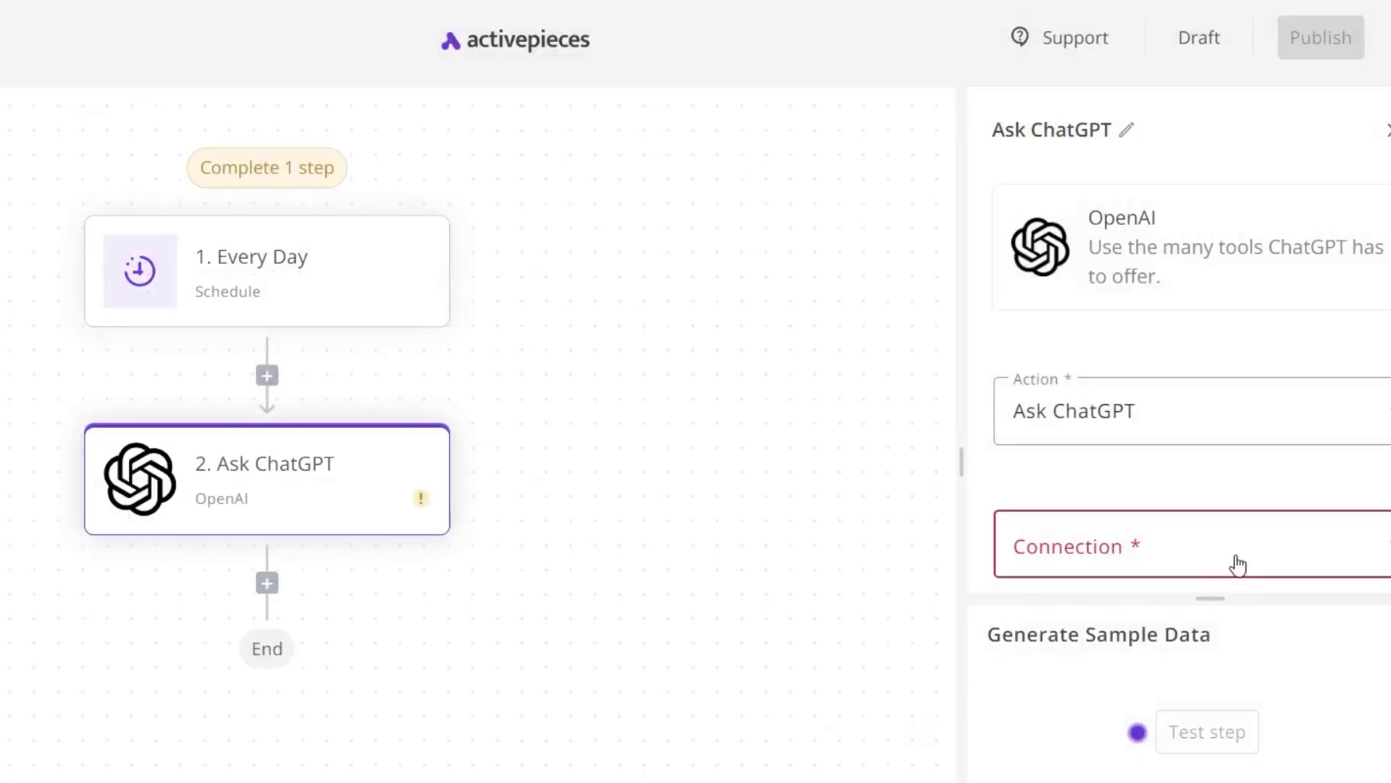
click(1236, 562)
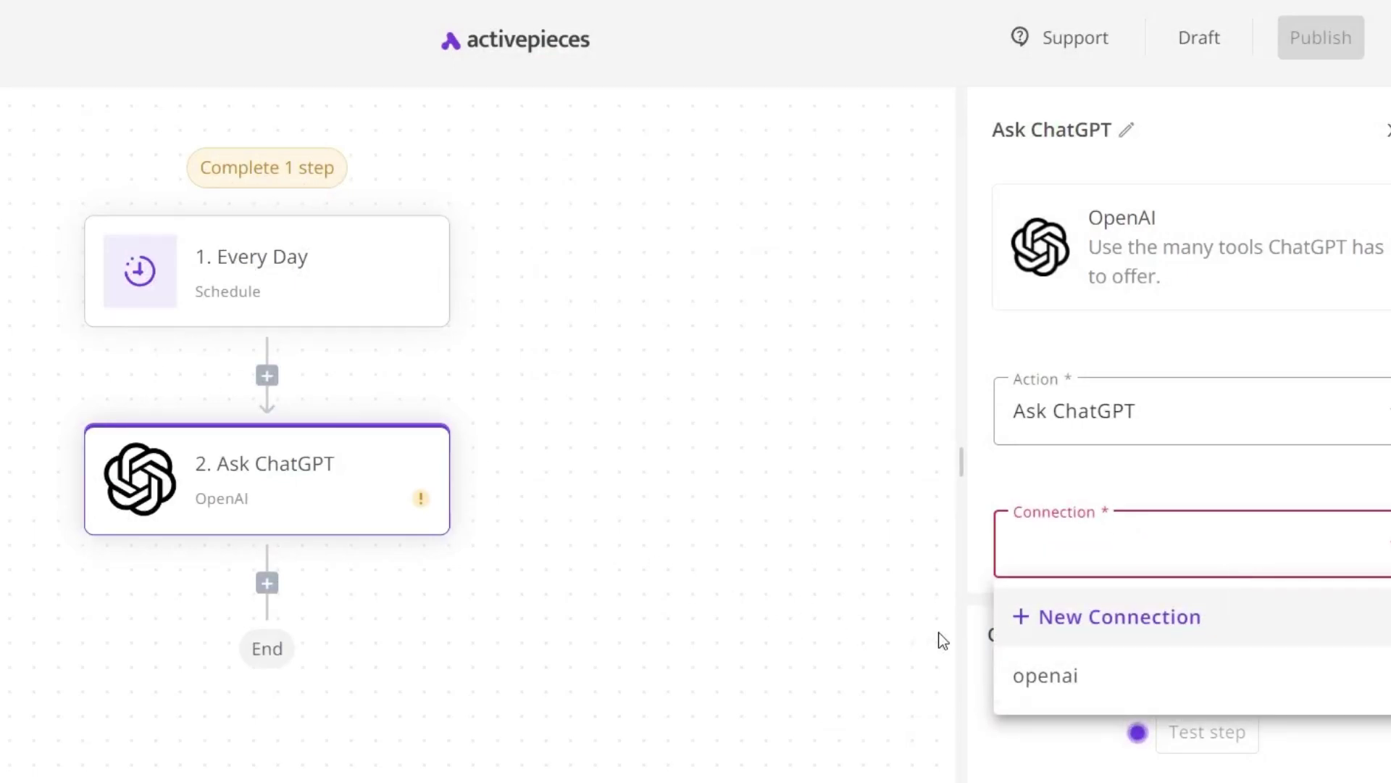
Give Ask ChatGPT the openai connection and the gpt-3.5-turbo-0613 model
click(1131, 695)
scroll(1167, 529, down, 3)
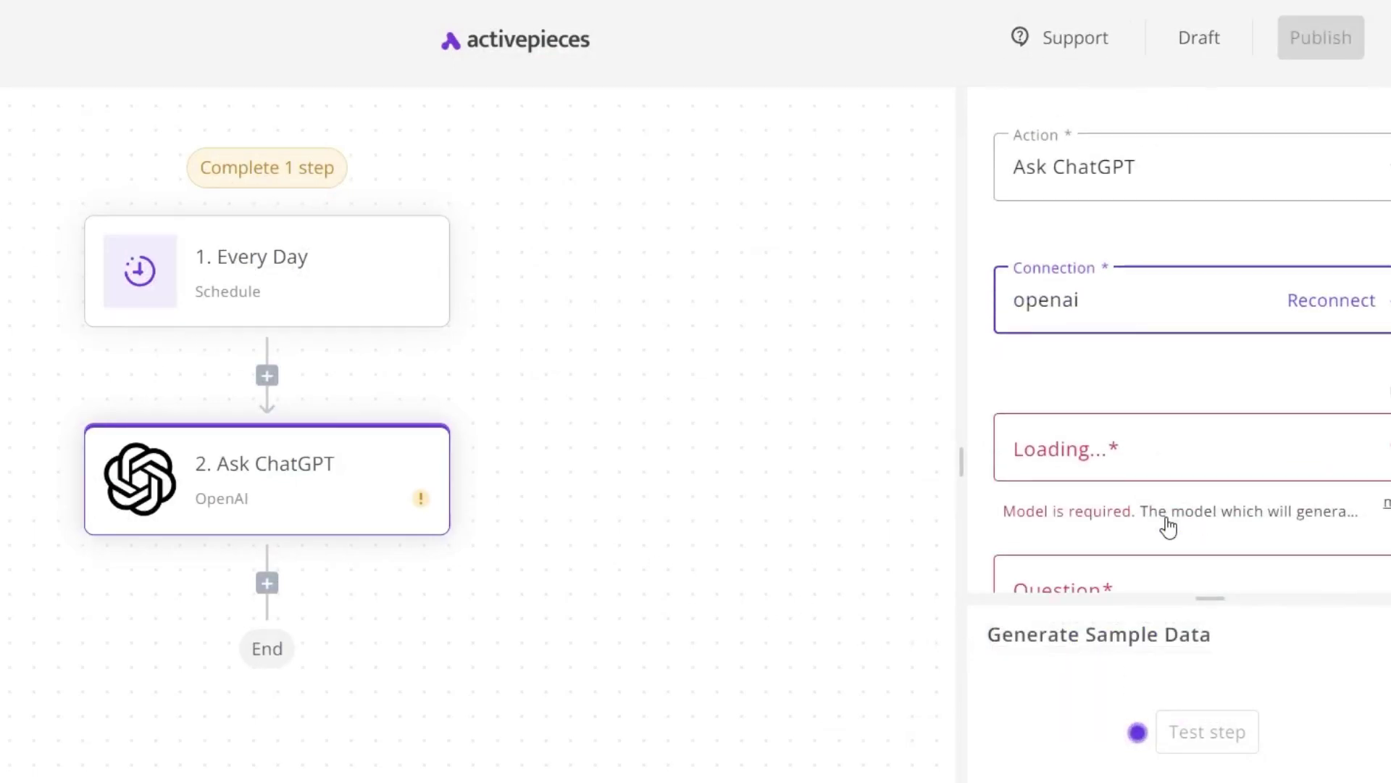
scroll(1137, 336, down, 3)
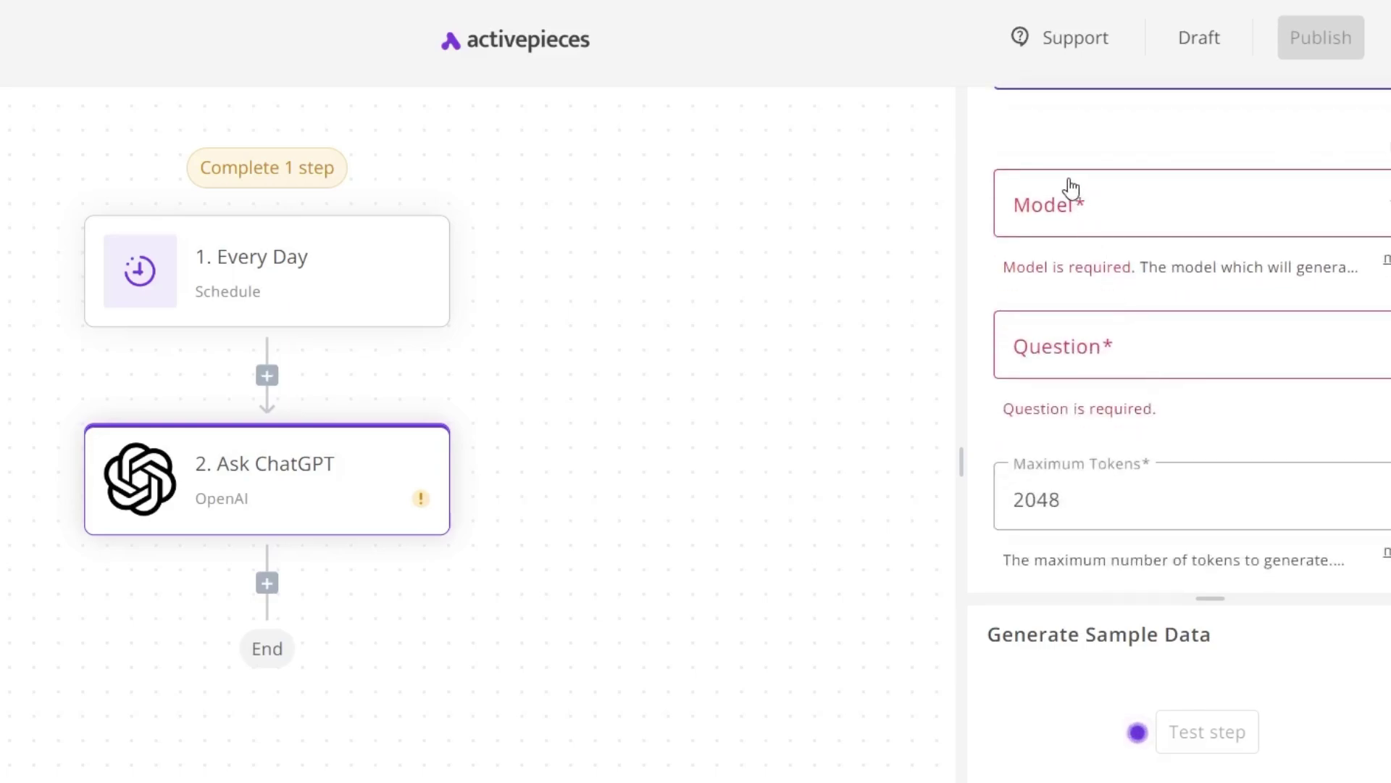
click(1073, 215)
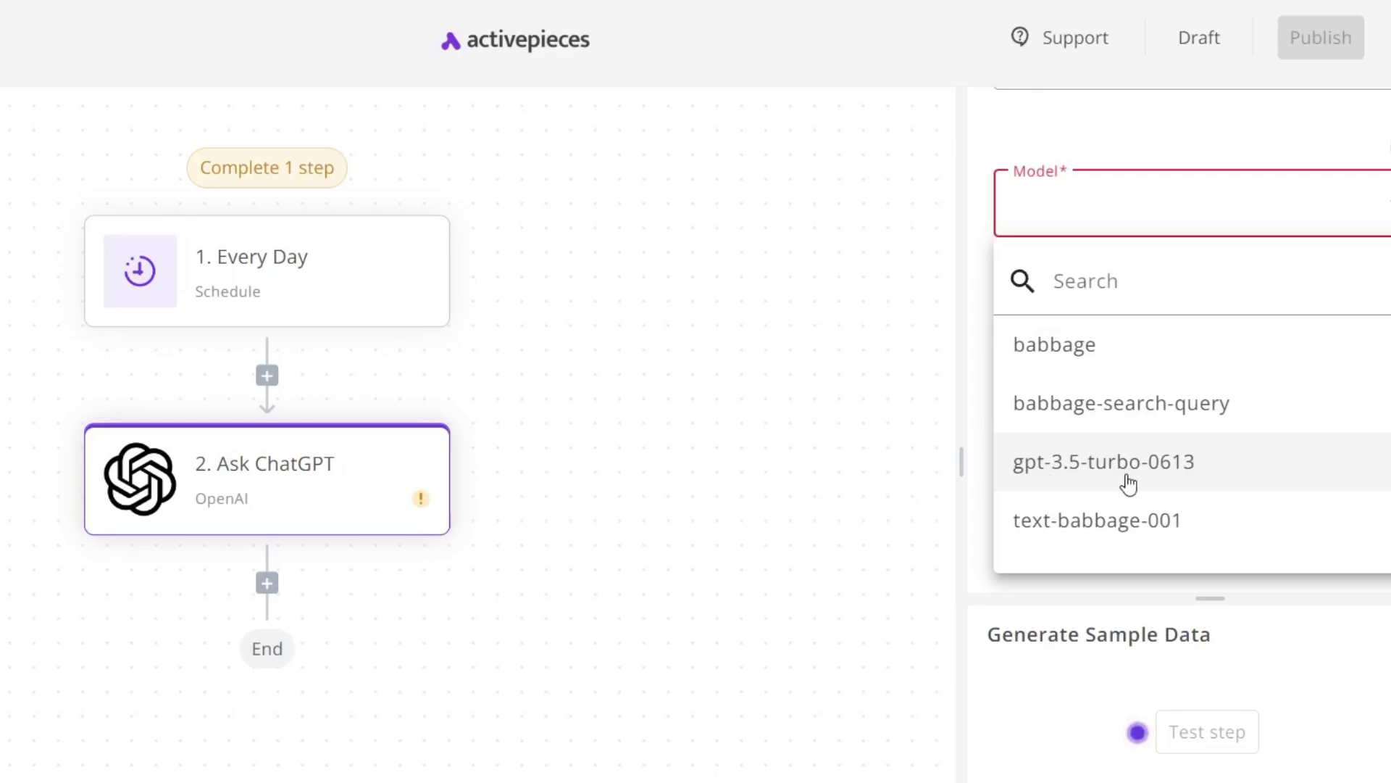
click(1194, 474)
scroll(1199, 456, down, 3)
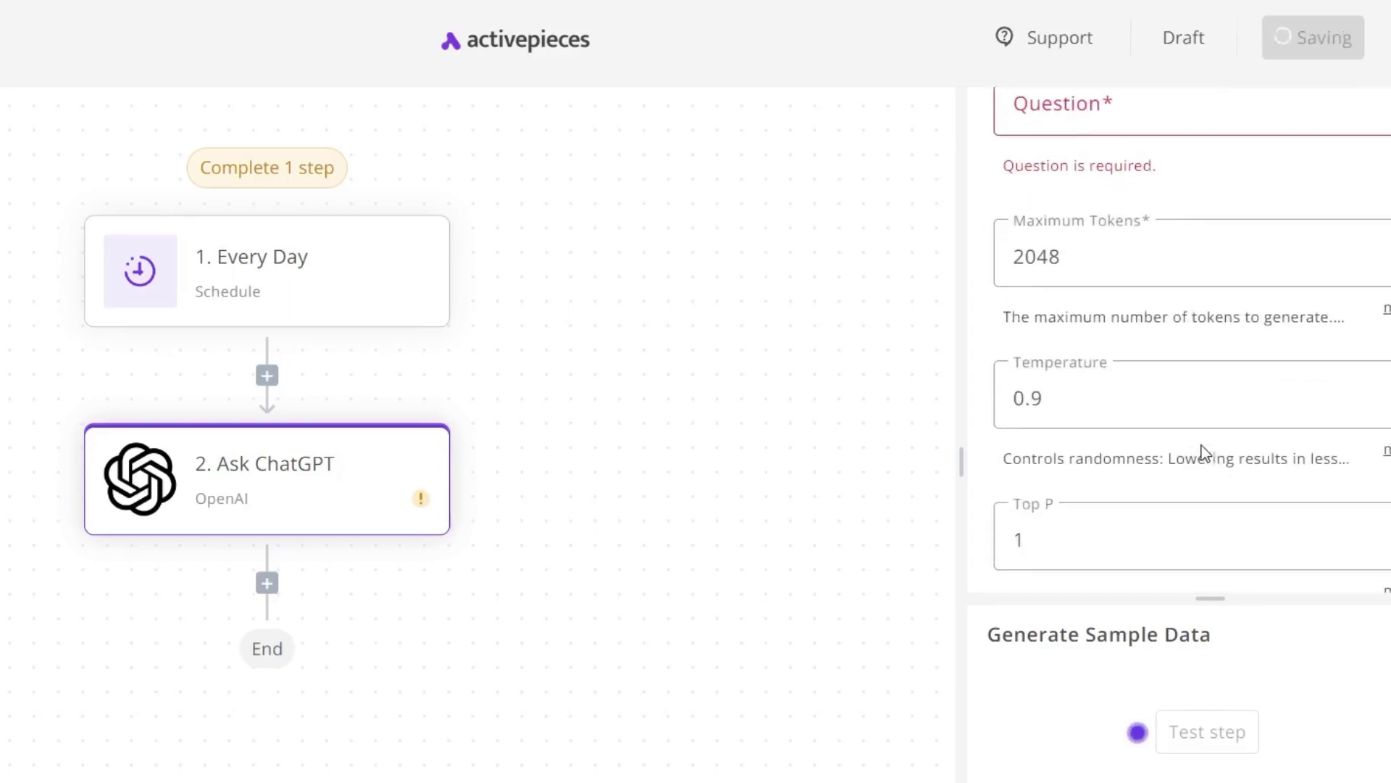
scroll(1059, 309, down, 2)
scroll(1091, 265, down, 5)
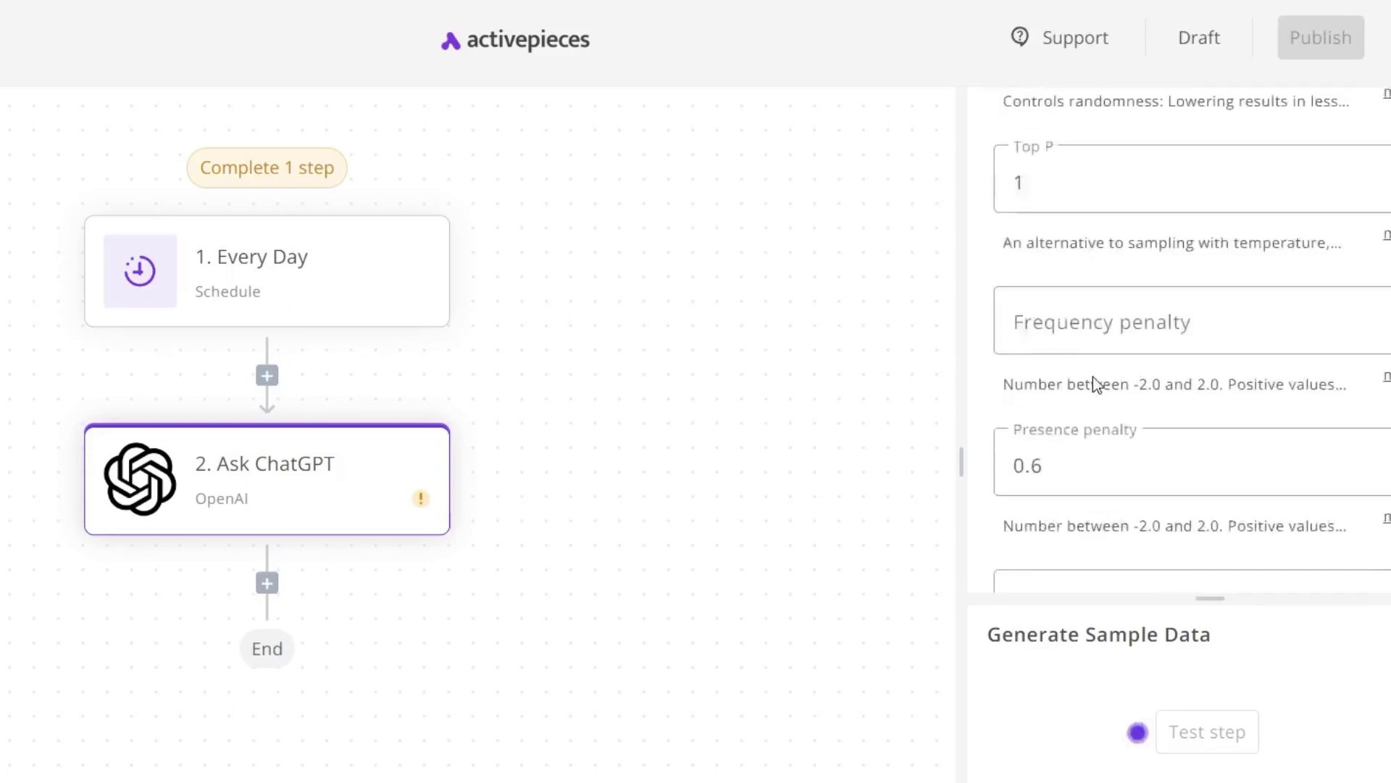
scroll(1095, 297, down, 5)
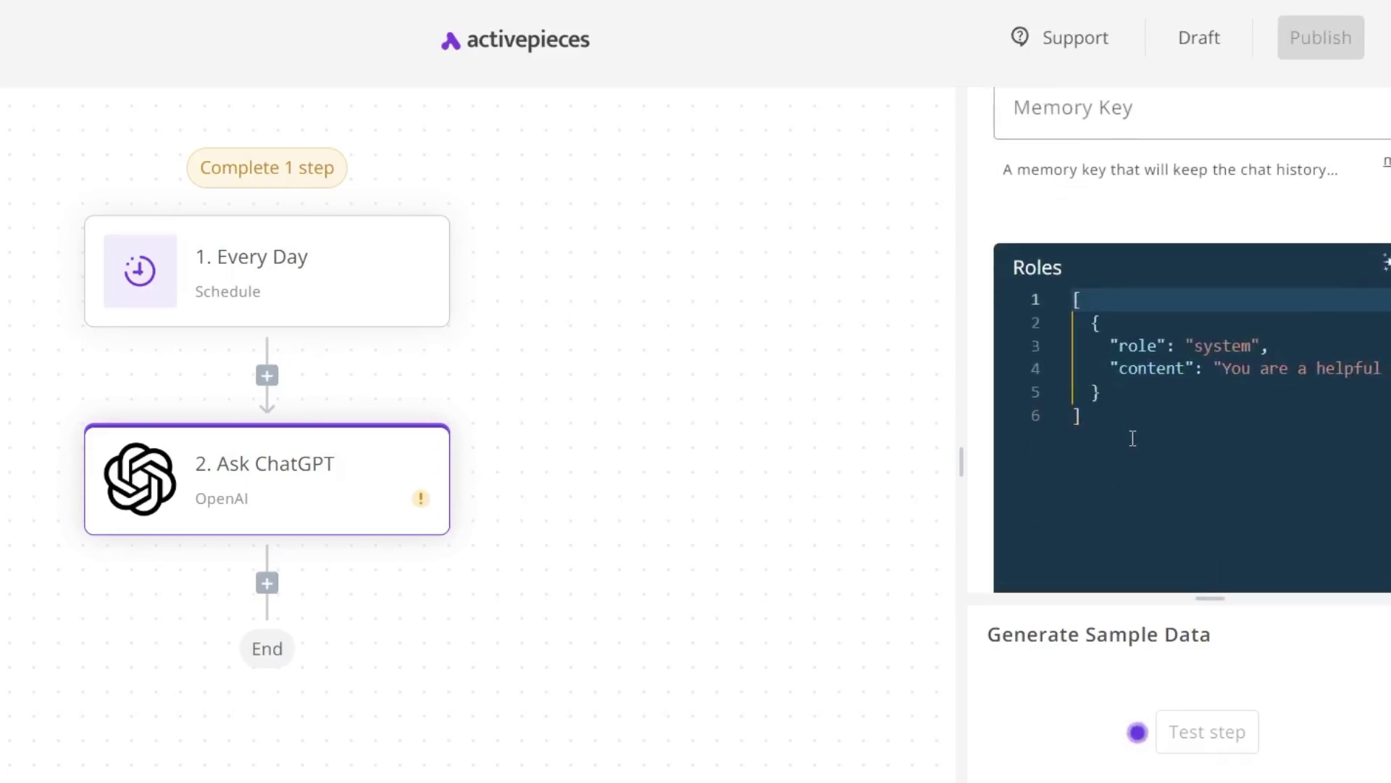
scroll(1188, 407, up, 15)
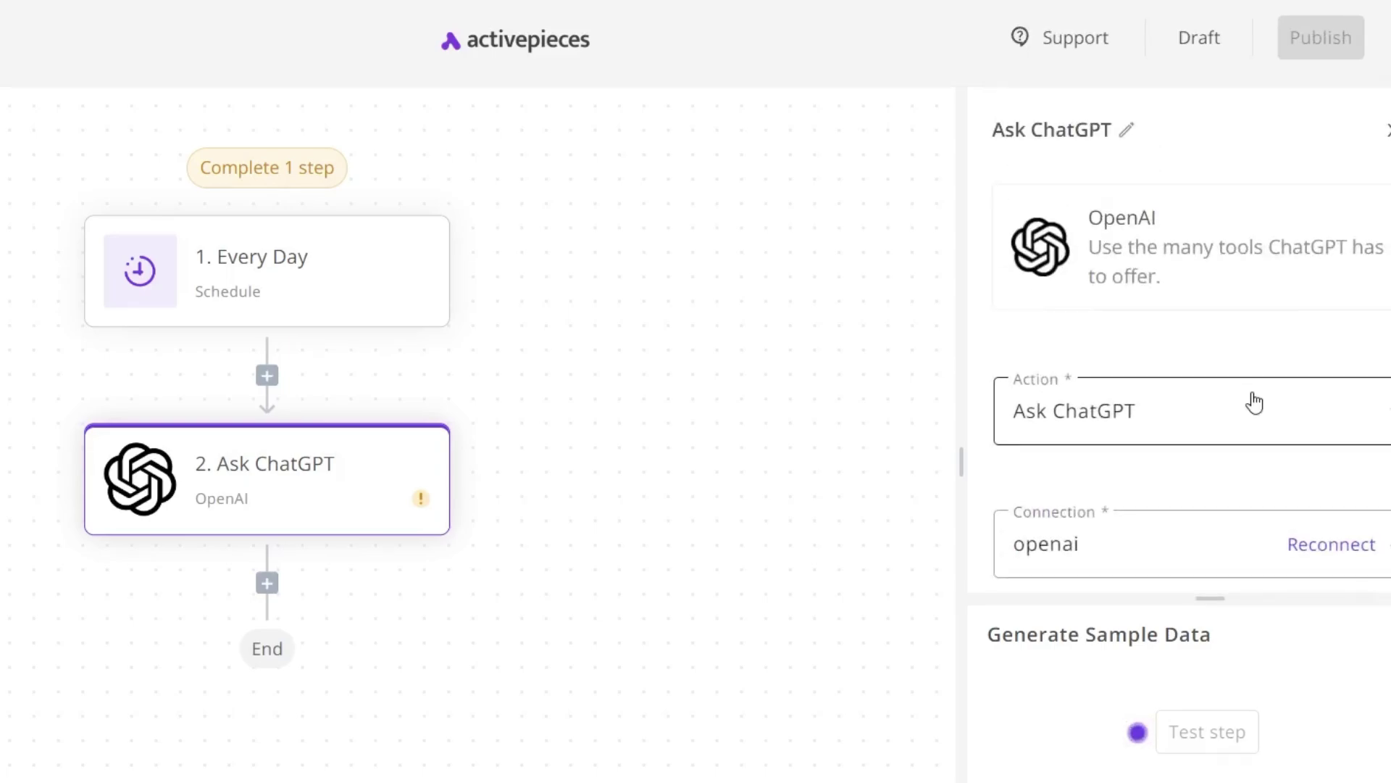
Add a Twitter step after Ask ChatGPT by searching 'twi'
click(268, 591)
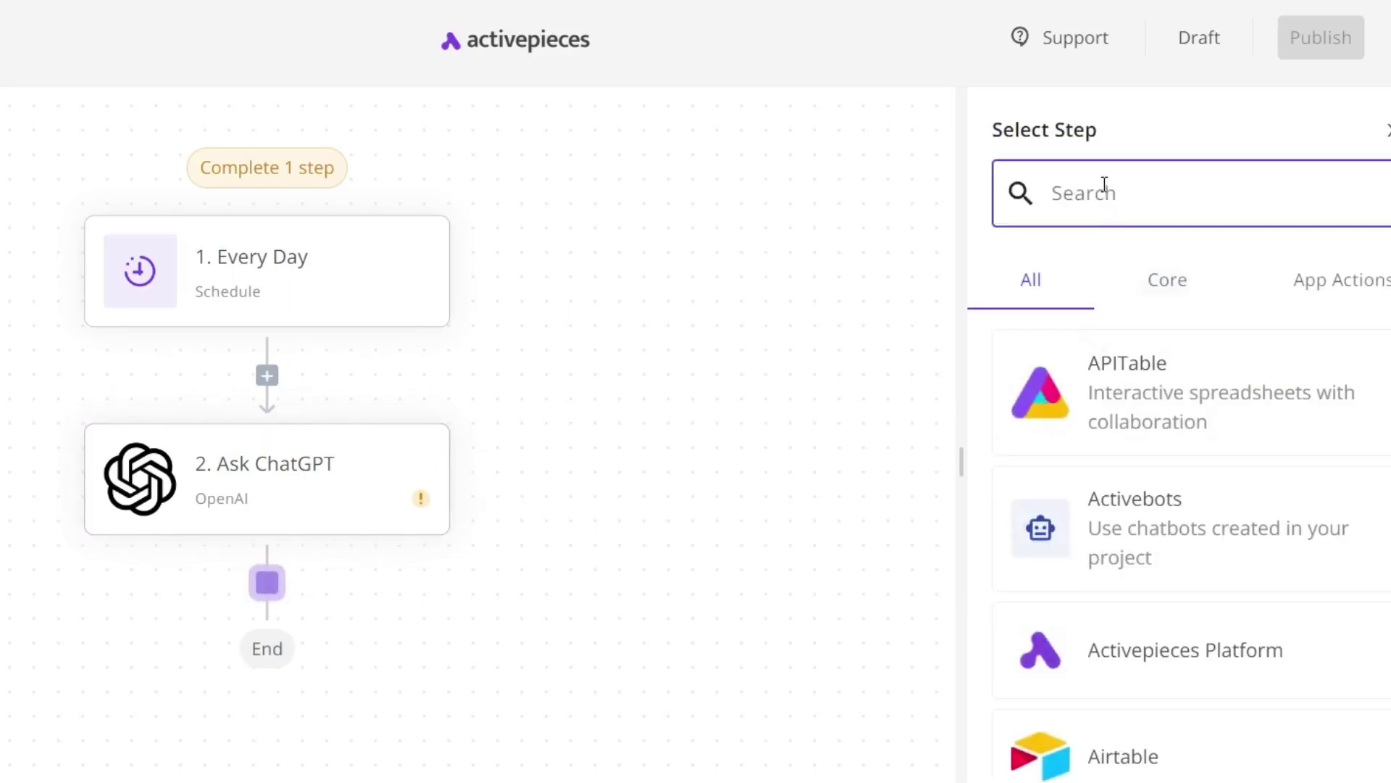
text(wi)
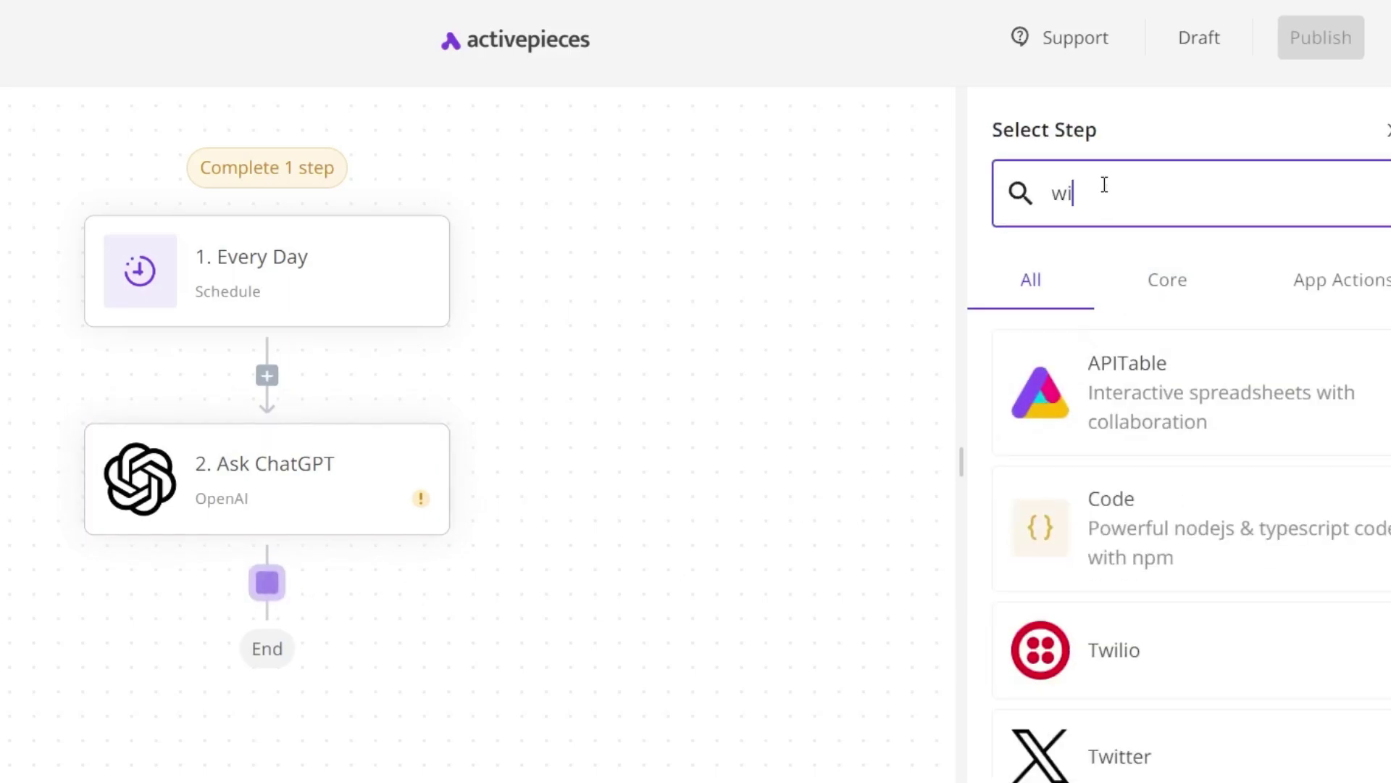
key(BackSpace)
key(BackSpace)
text(twi)
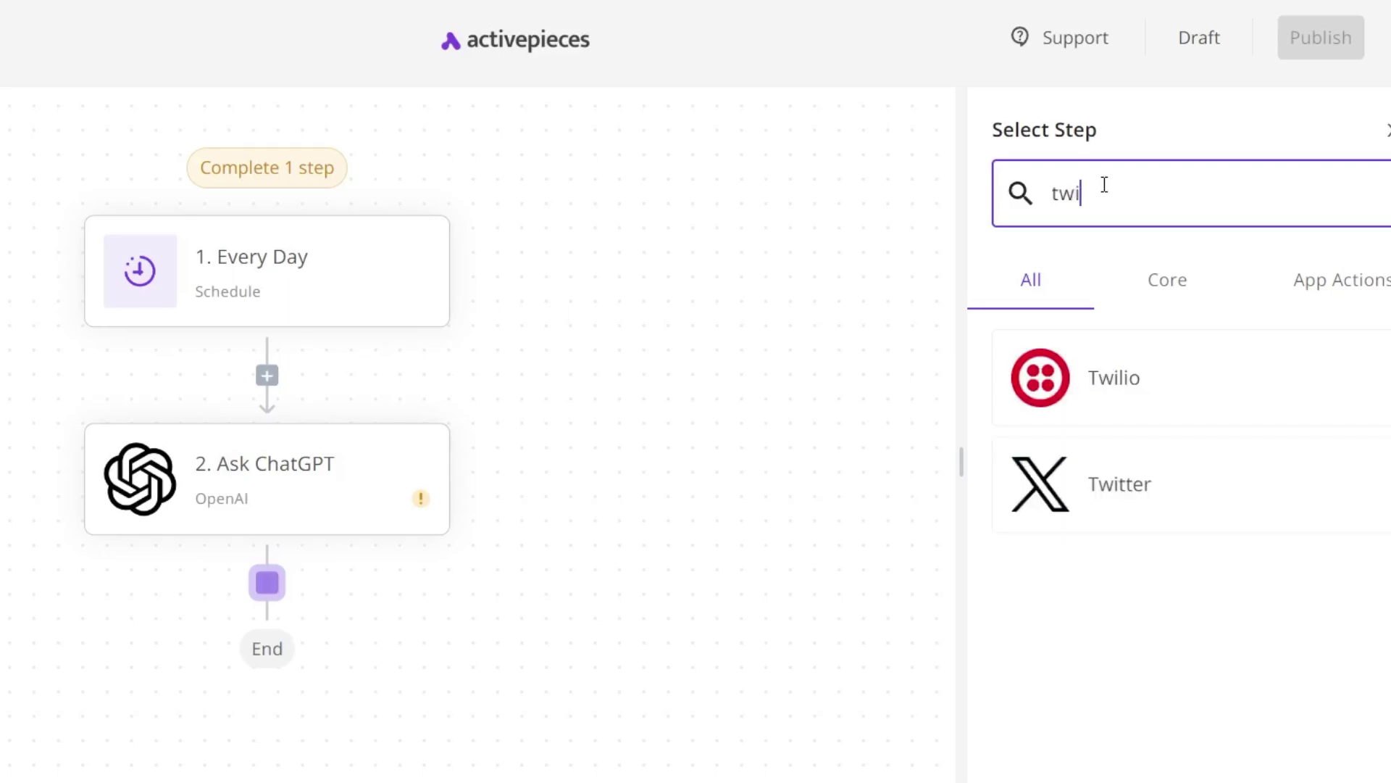
text(ll)
key(BackSpace)
key(BackSpace)
click(1105, 496)
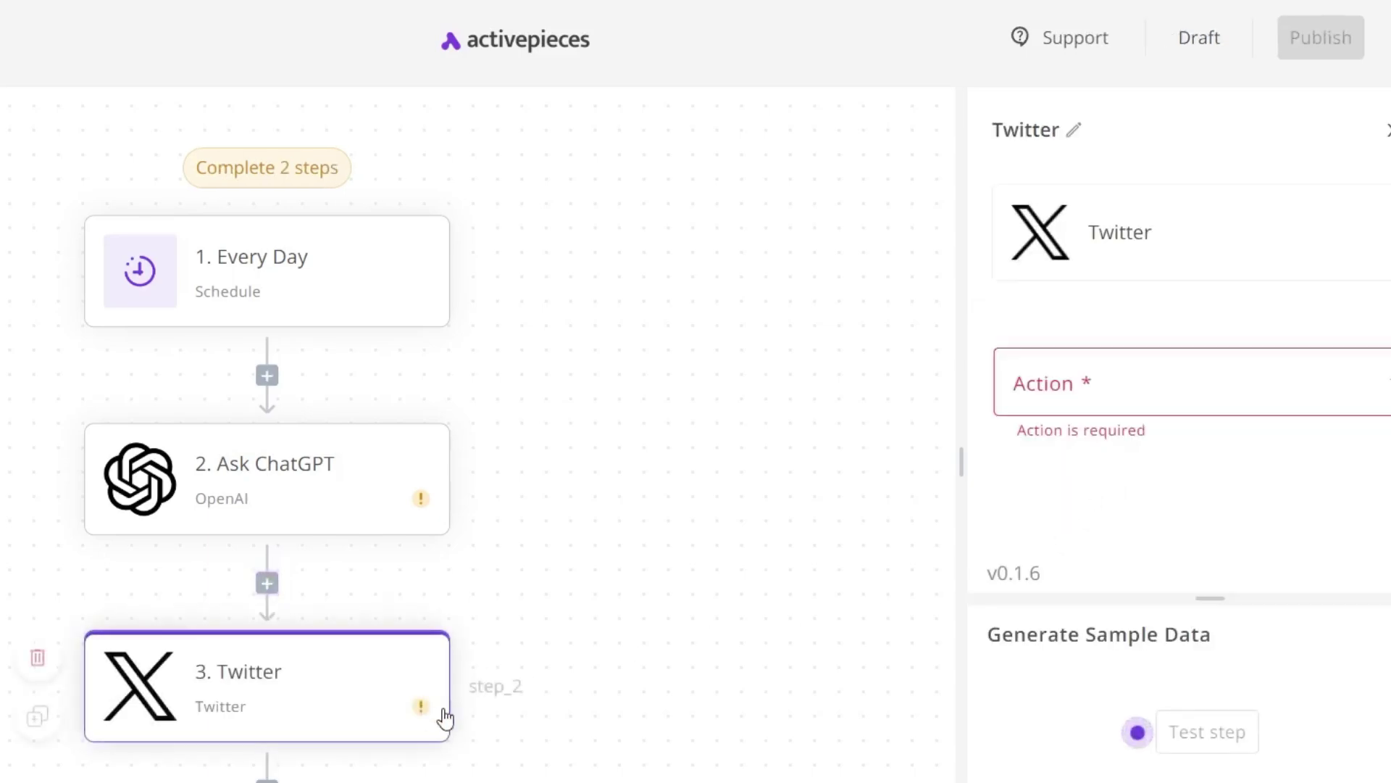
Set the Twitter action to Create Tweet and open its Connection dropdown
click(1124, 398)
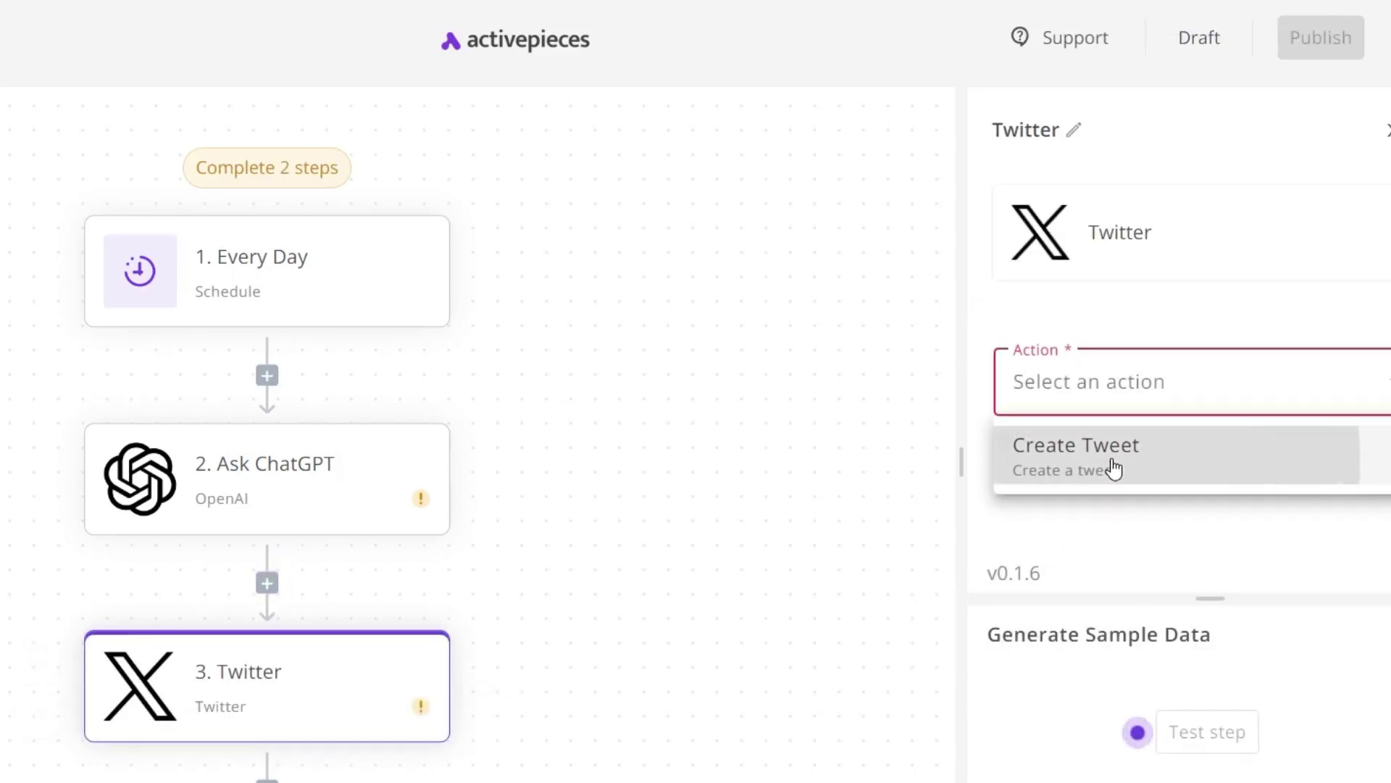
click(1111, 456)
scroll(1114, 227, down, 2)
click(1082, 162)
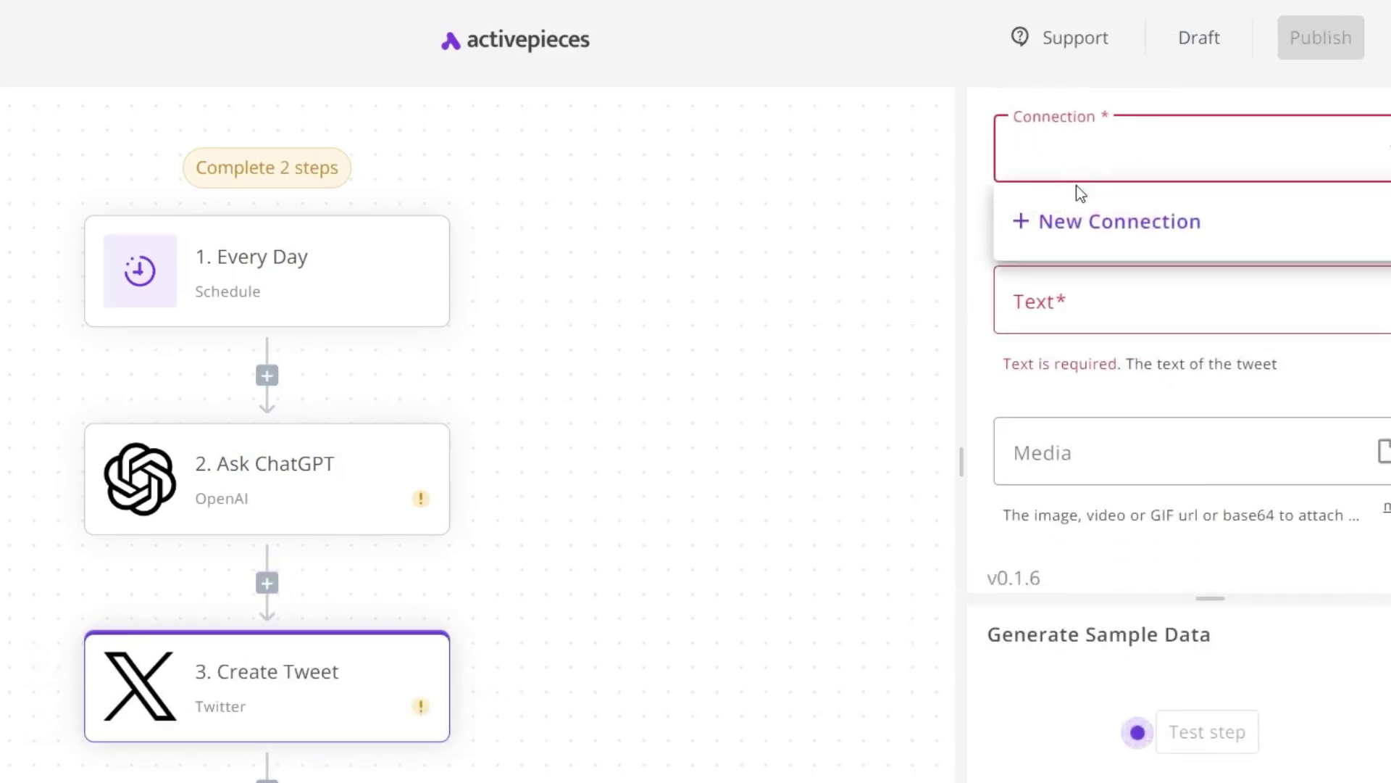
Open a new Twitter connection form and read its developer credential instructions
click(1118, 244)
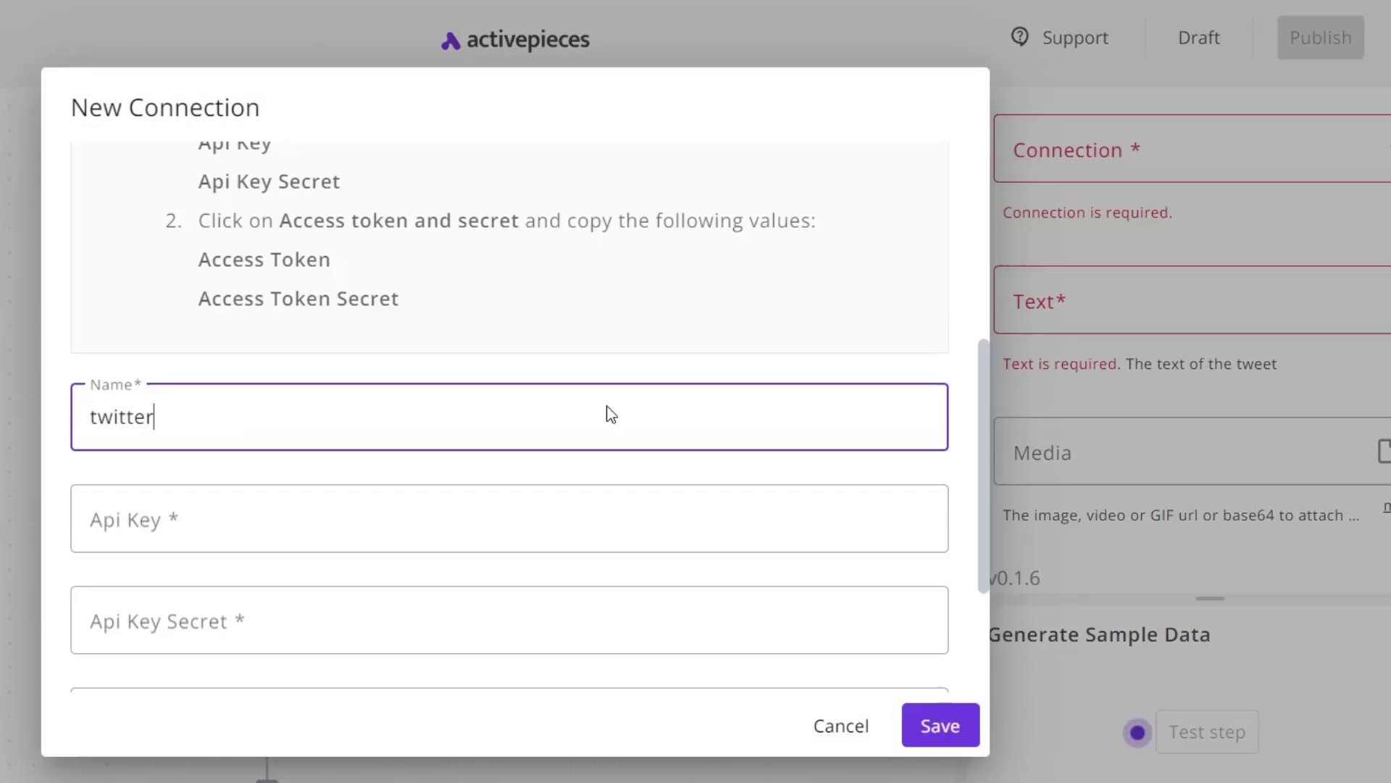
scroll(352, 490, down, 3)
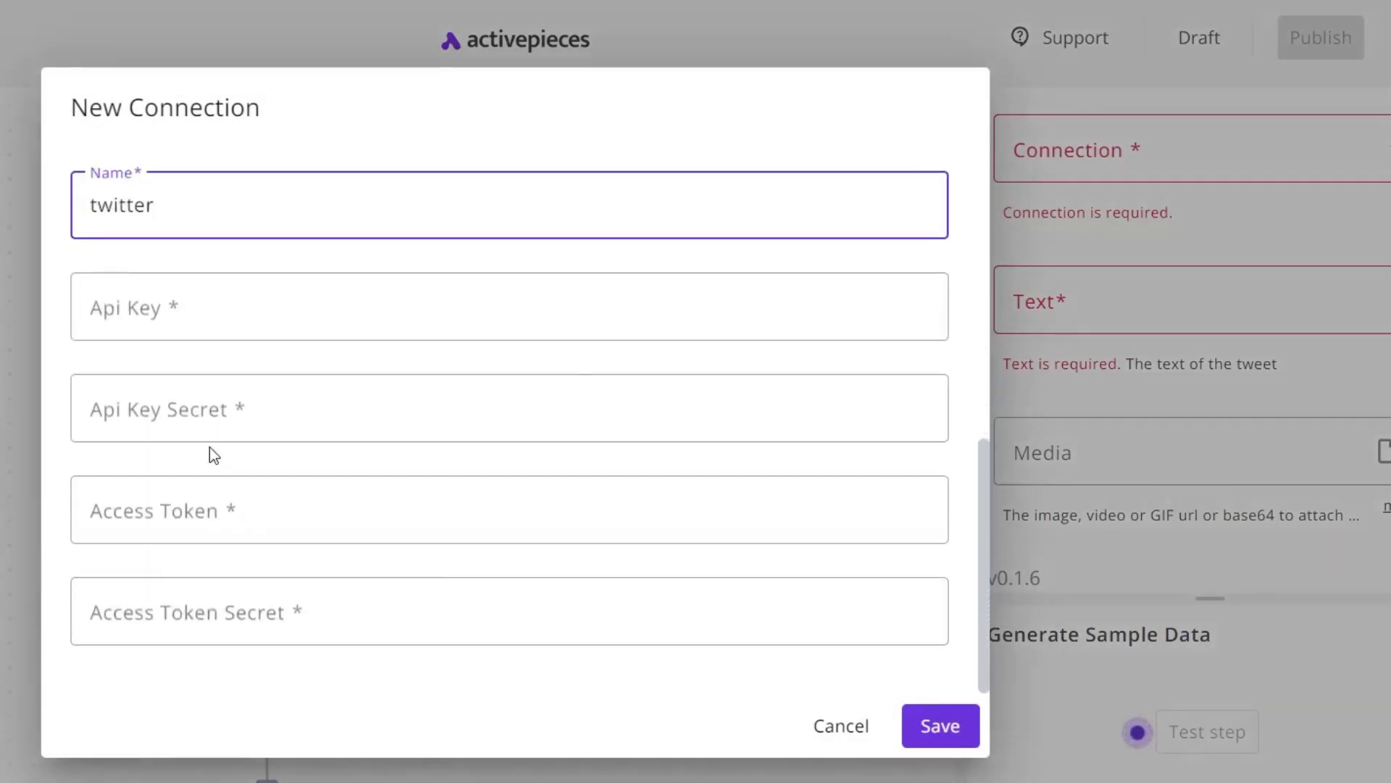
scroll(464, 344, up, 8)
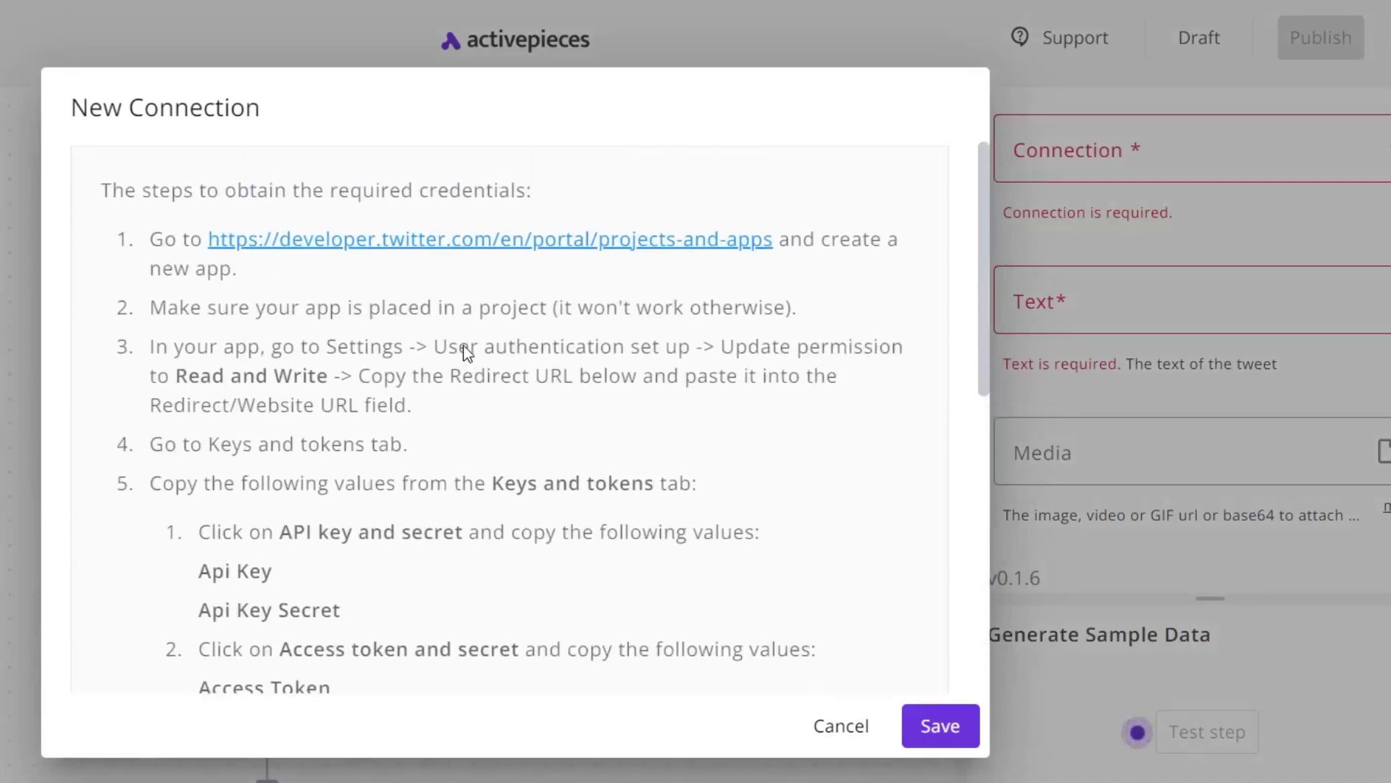
scroll(423, 366, down, 2)
scroll(423, 391, down, 5)
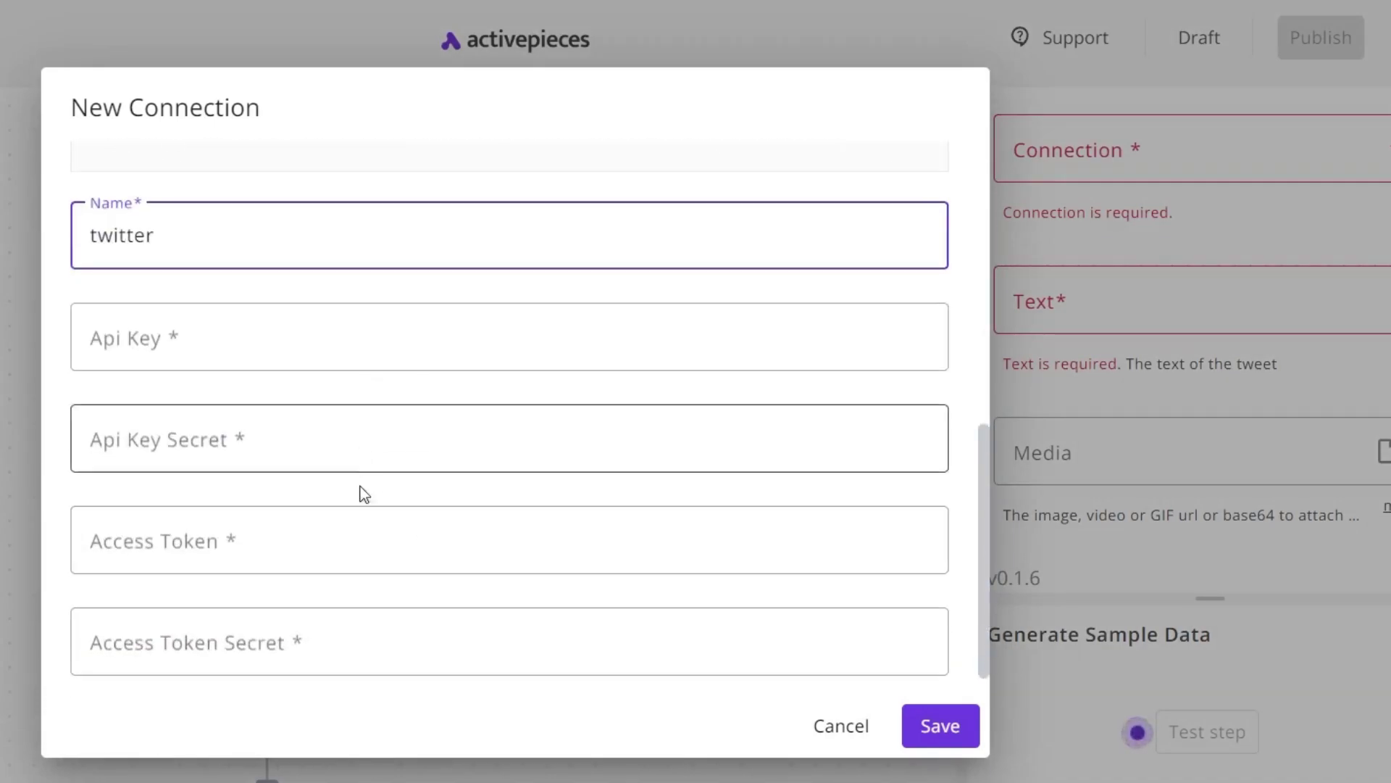
scroll(434, 491, up, 10)
scroll(429, 559, down, 2)
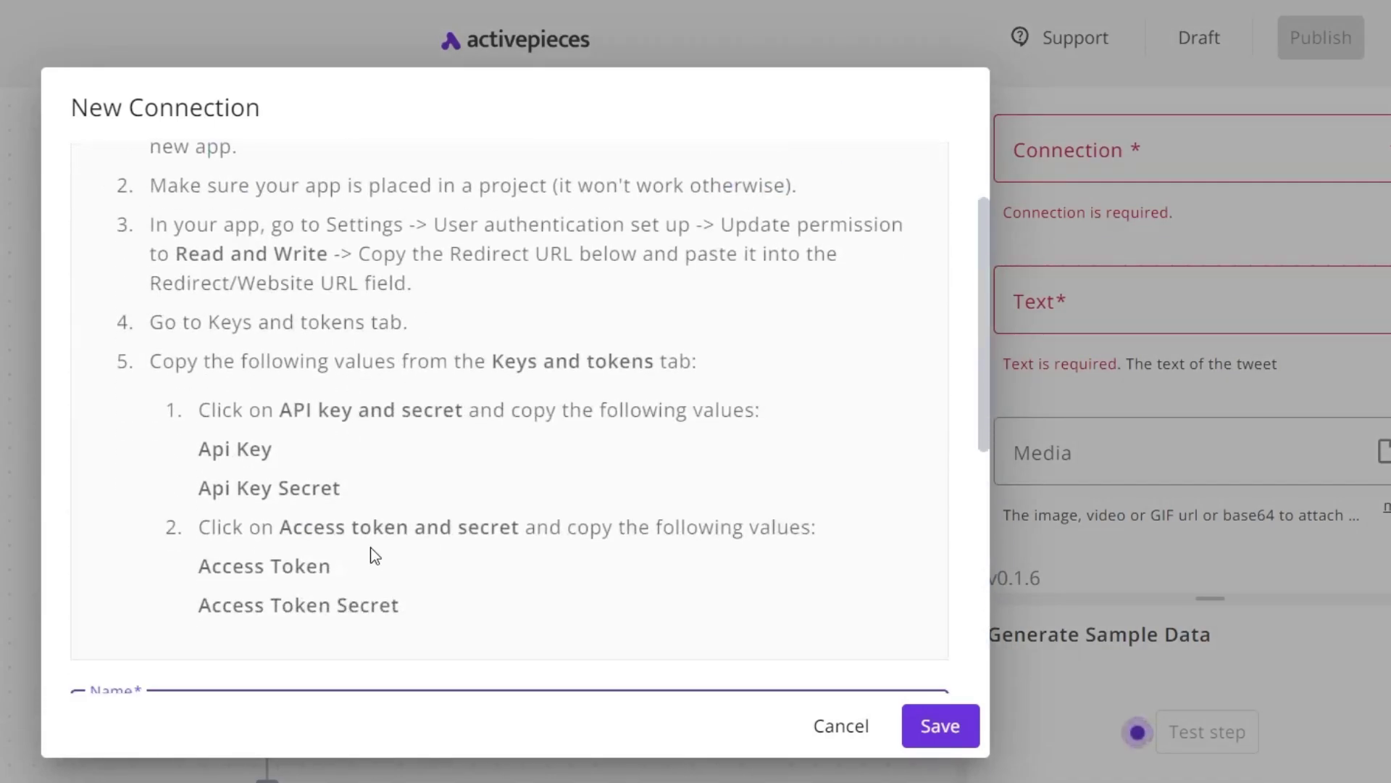
scroll(363, 541, up, 2)
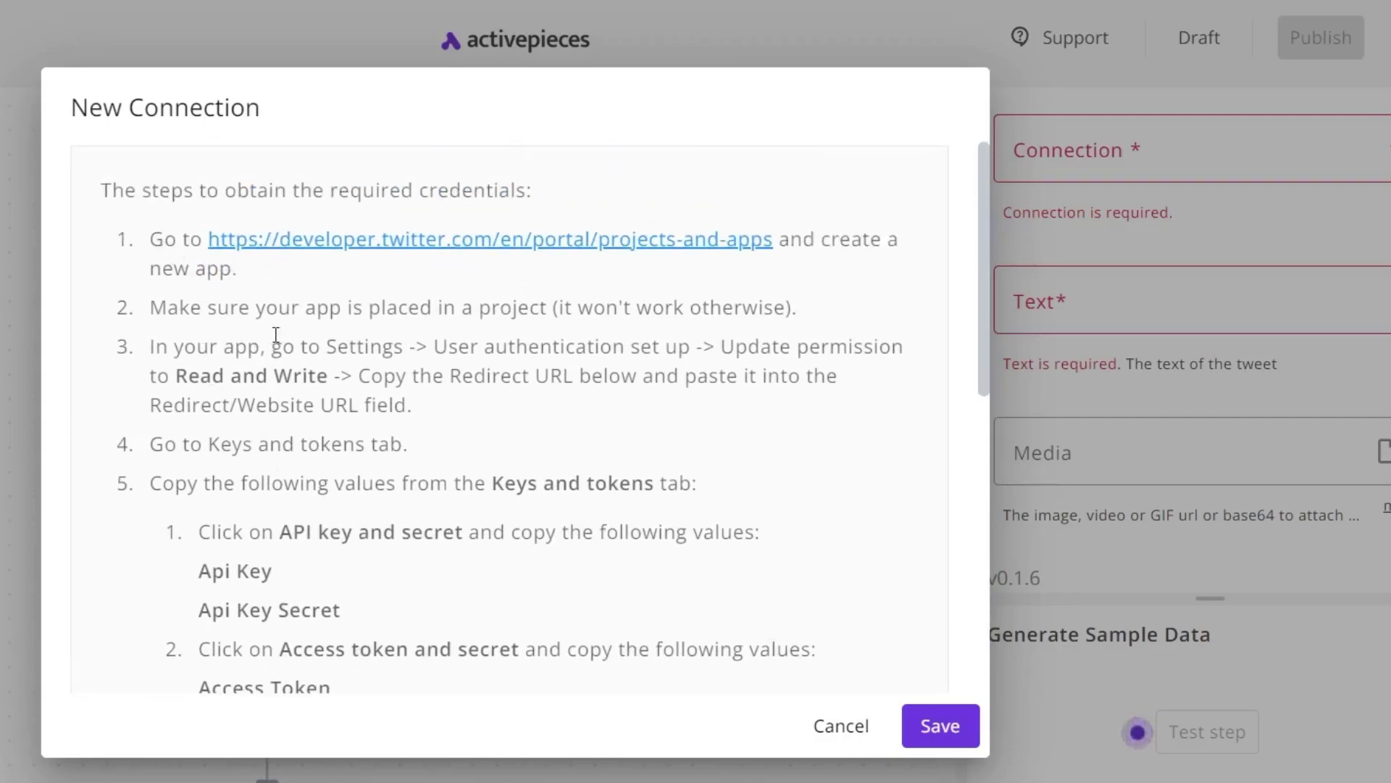
scroll(484, 336, down, 6)
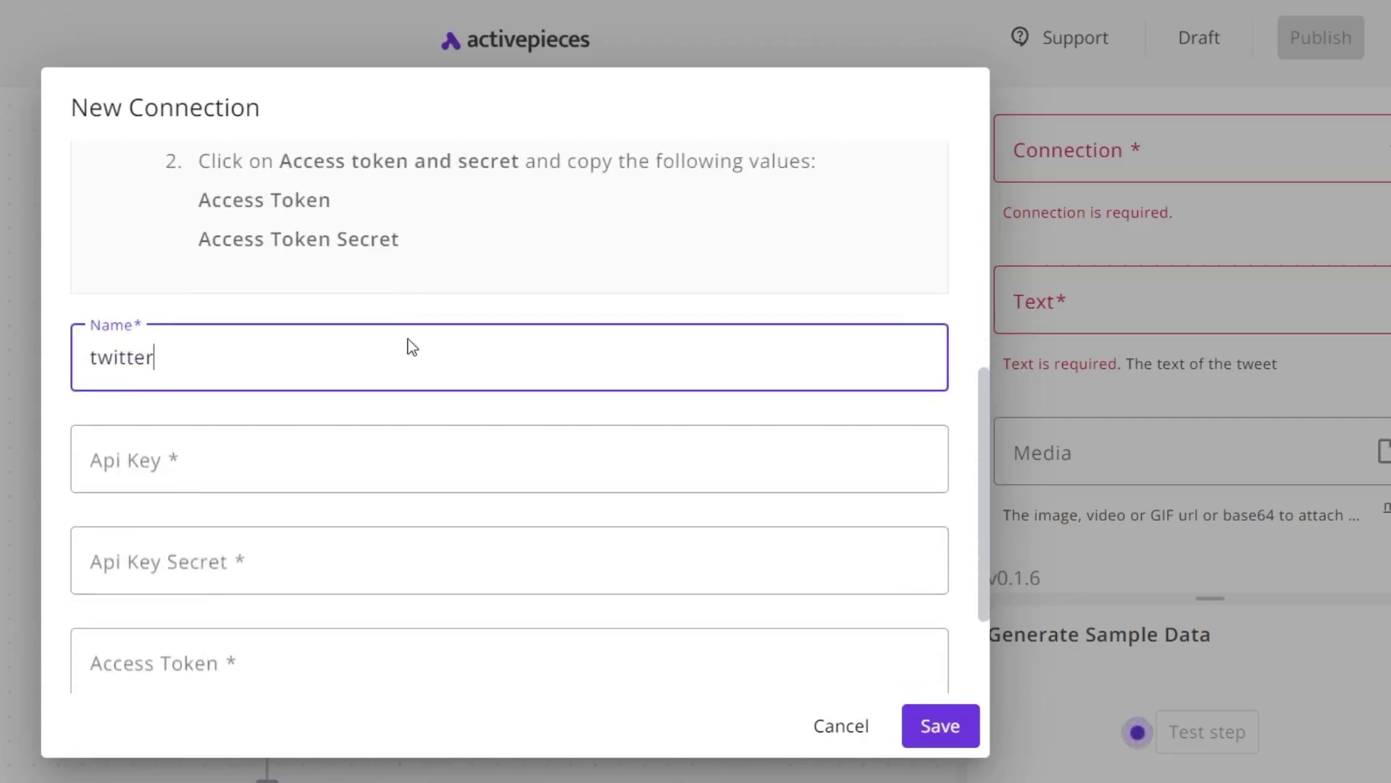
scroll(674, 551, down, 3)
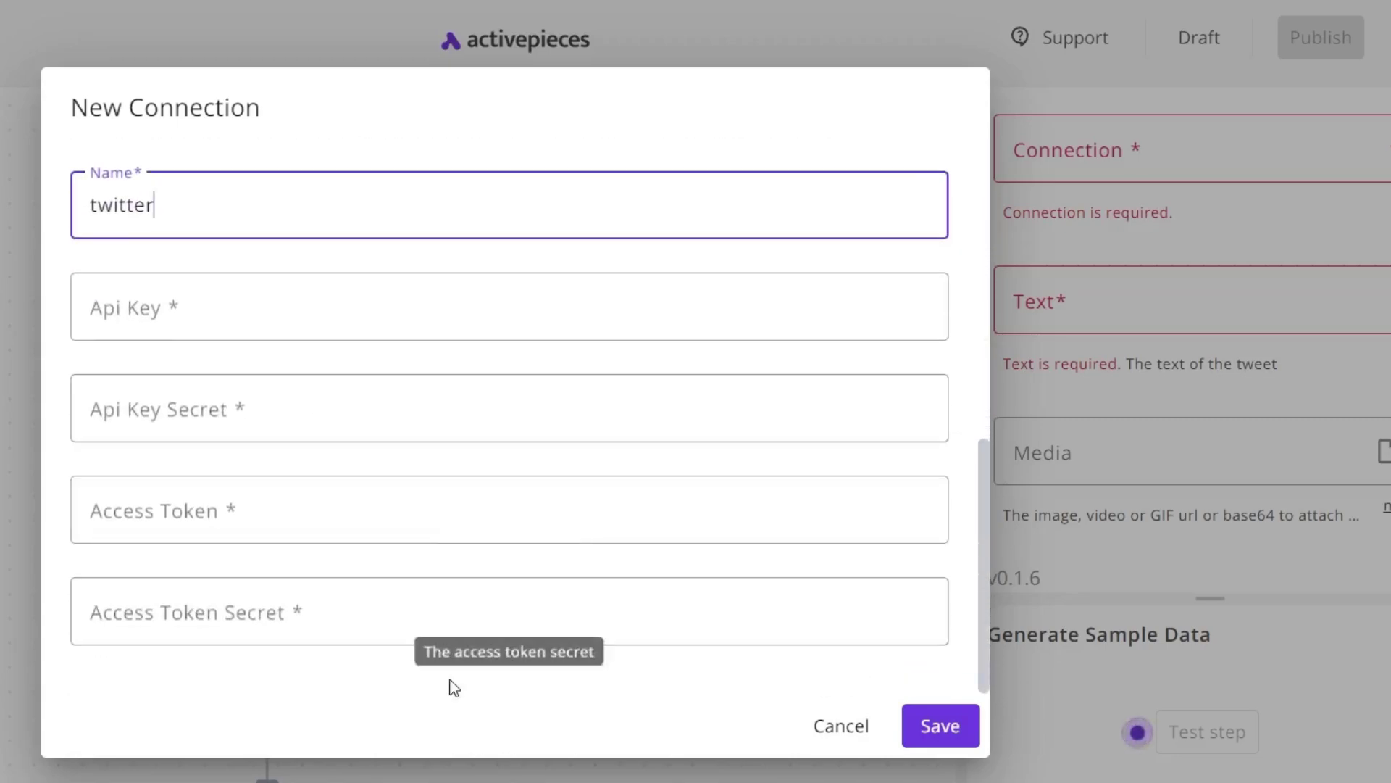
Cancel the Twitter connection form and go to the Chatbots page
click(841, 726)
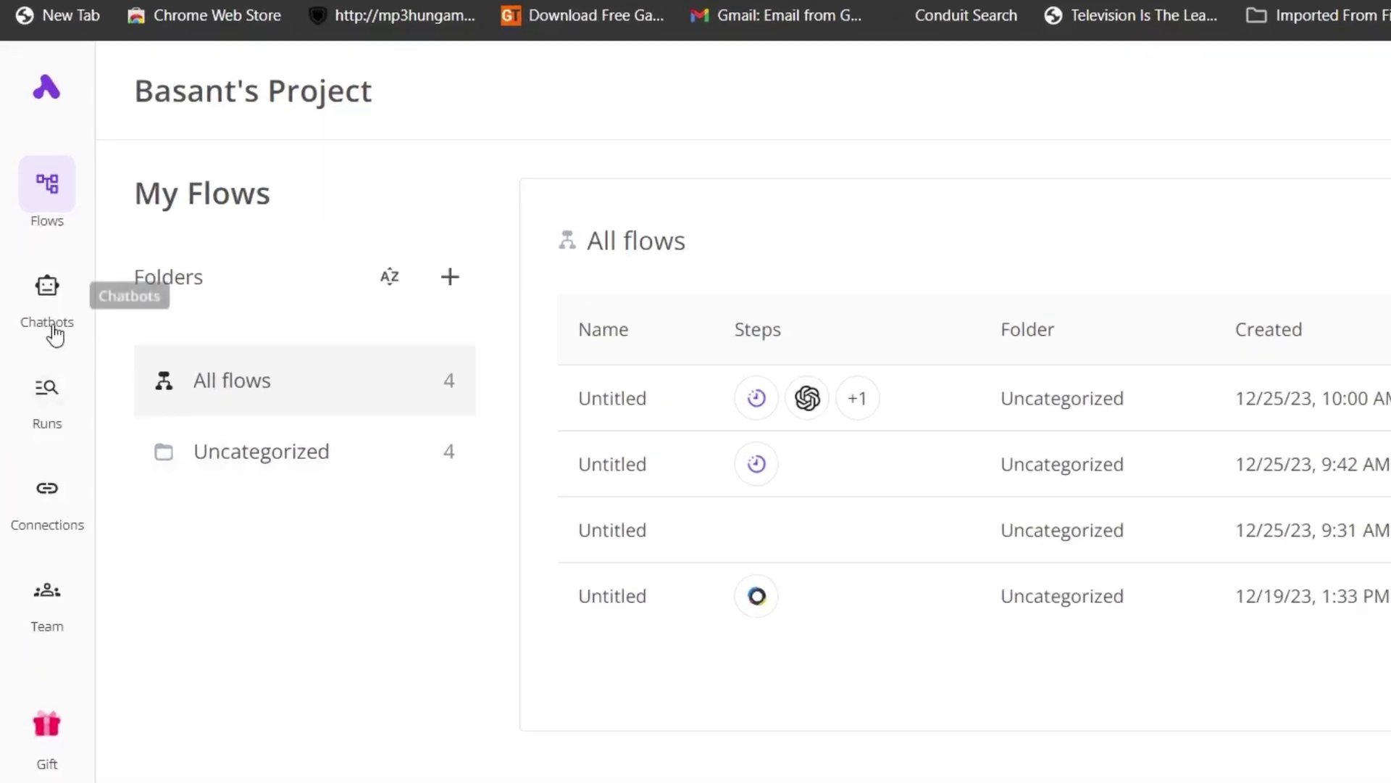
click(46, 316)
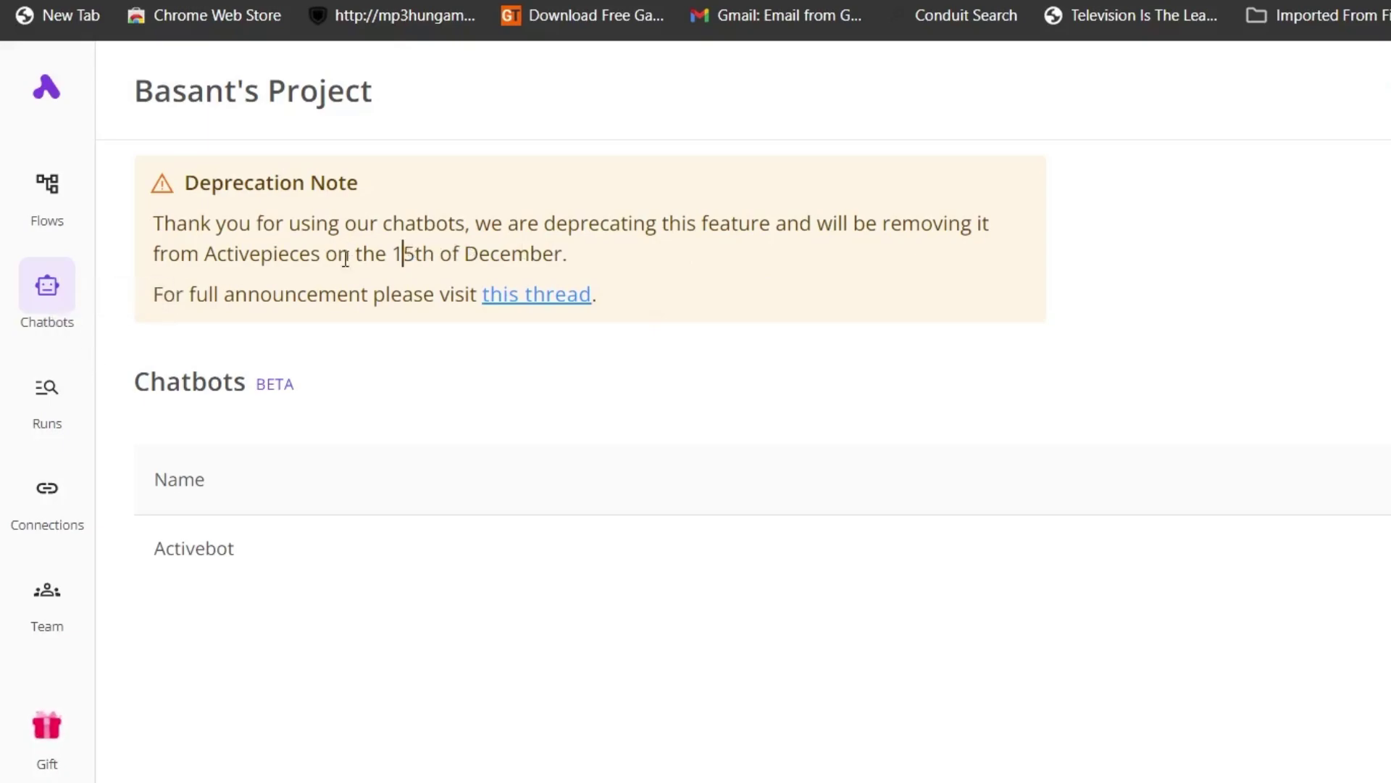
View the Runs page, then the project's saved Connections list
click(73, 420)
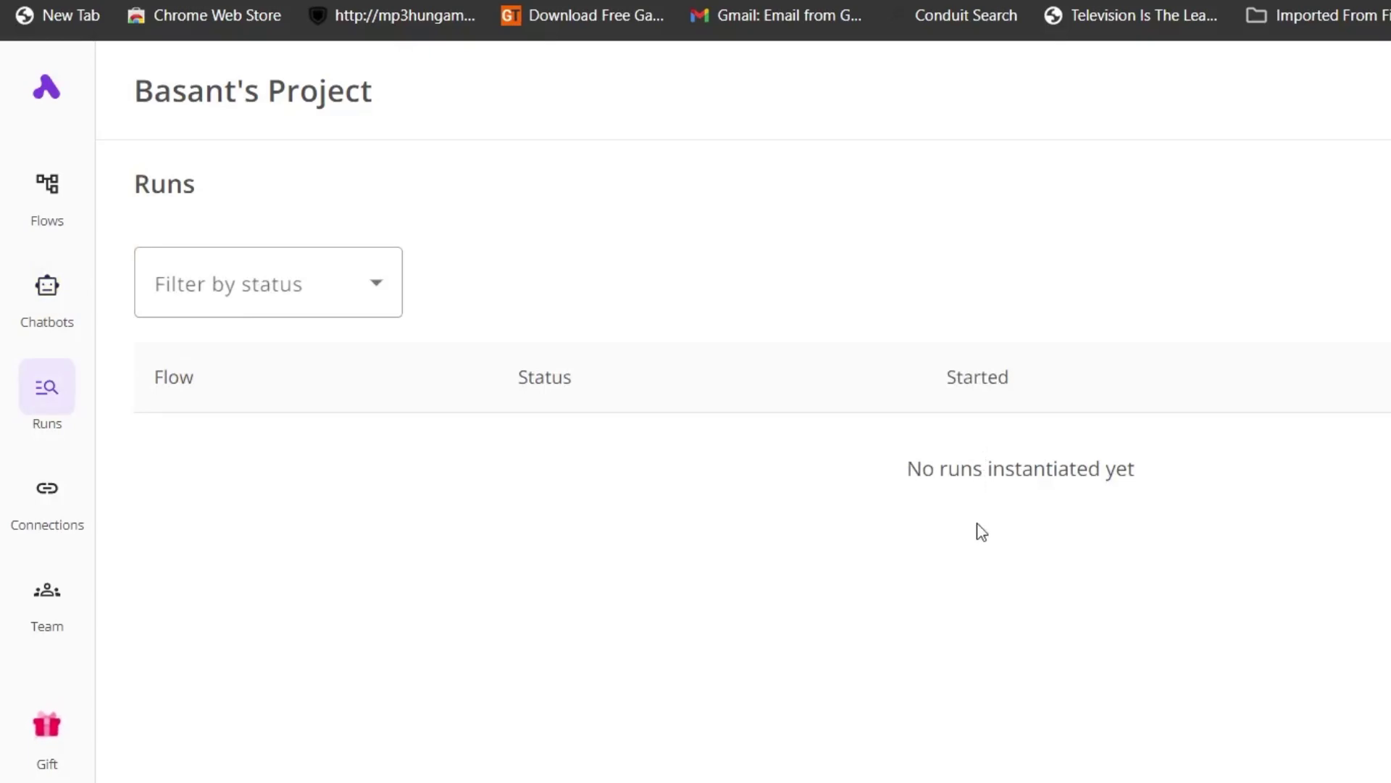
click(46, 515)
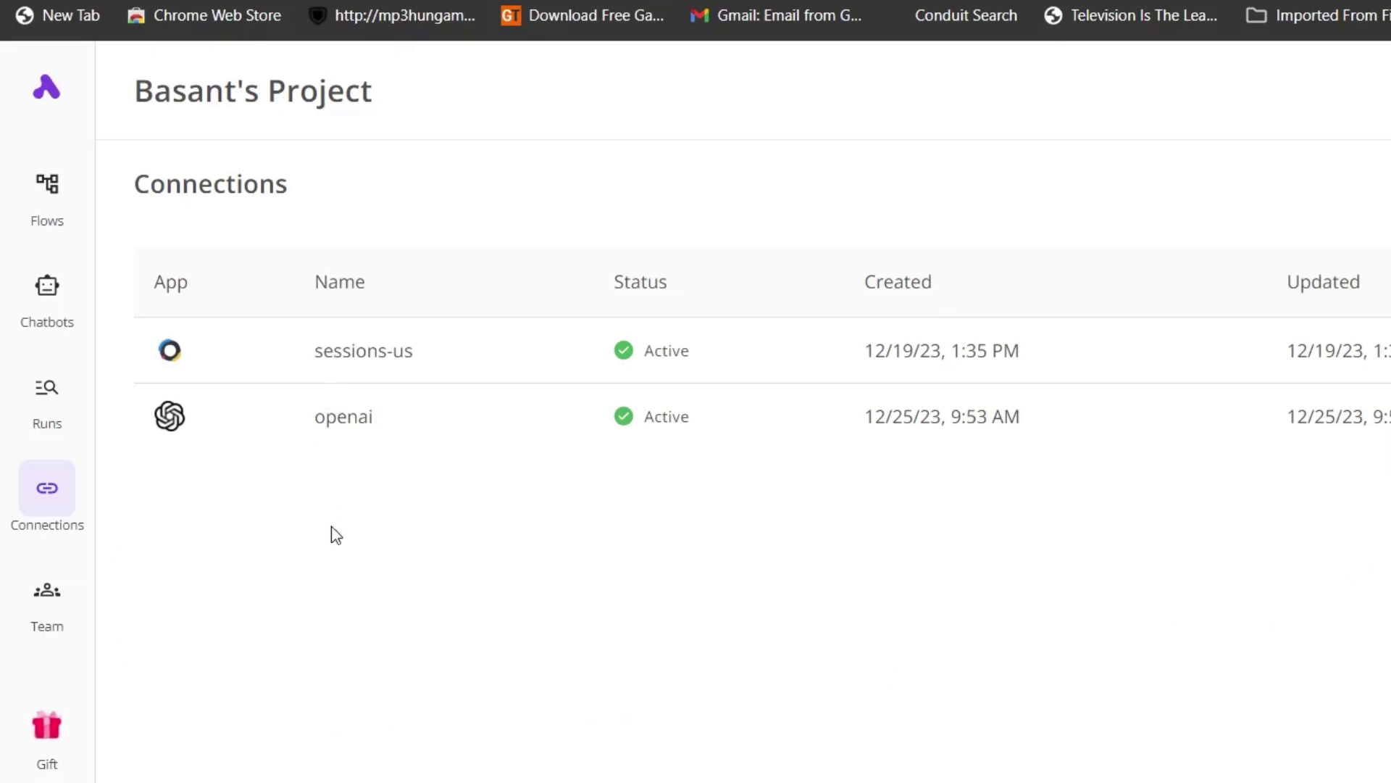
click(61, 622)
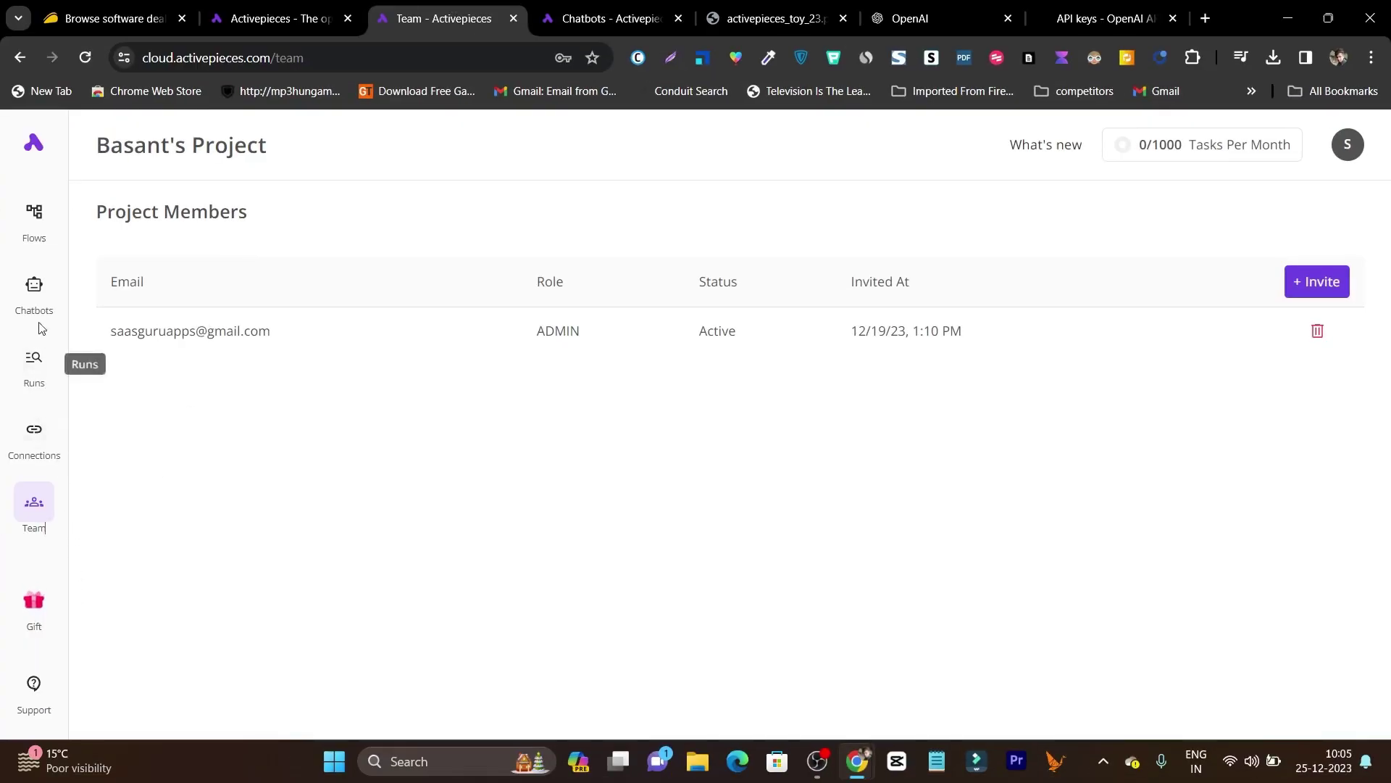
Return to the flows list, then add a Twitter Create Tweet step after Ask ChatGPT in the homepage demo
click(34, 226)
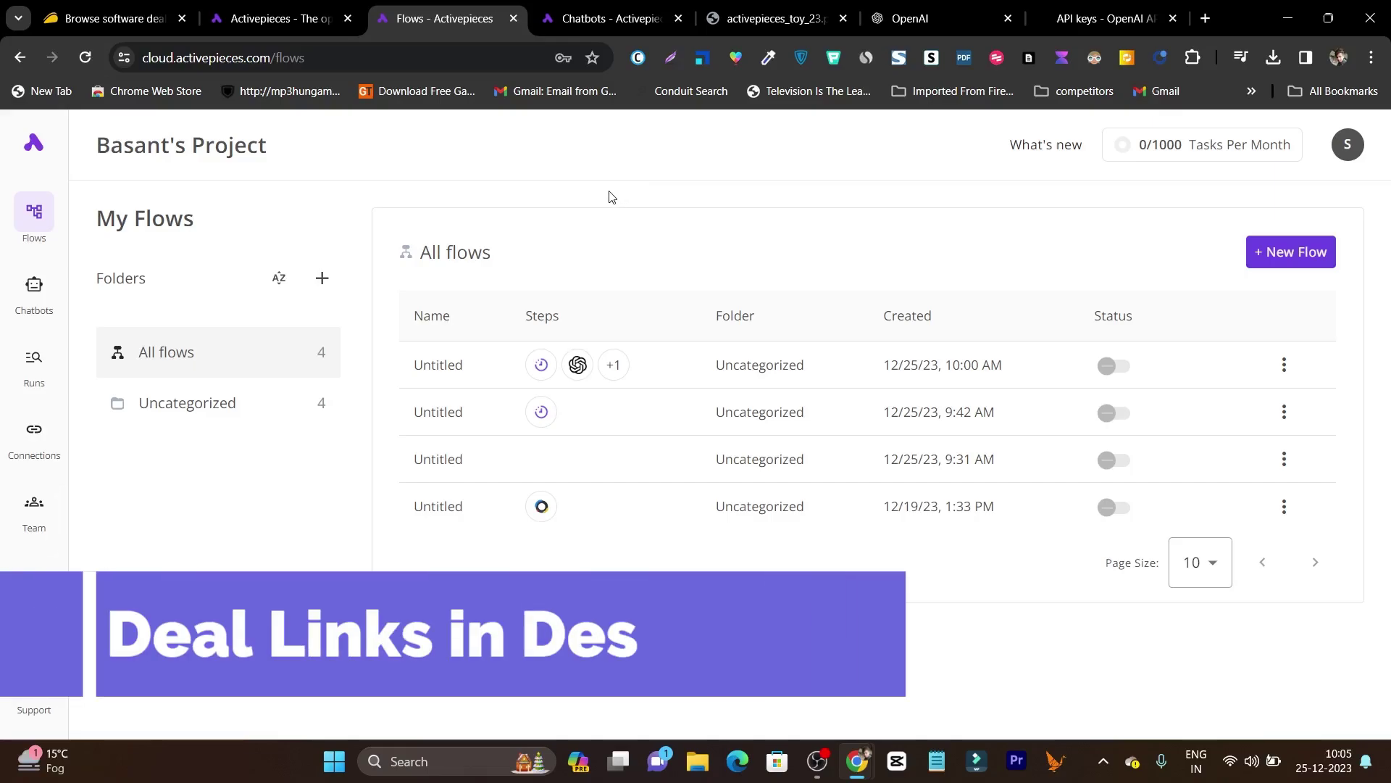
click(247, 18)
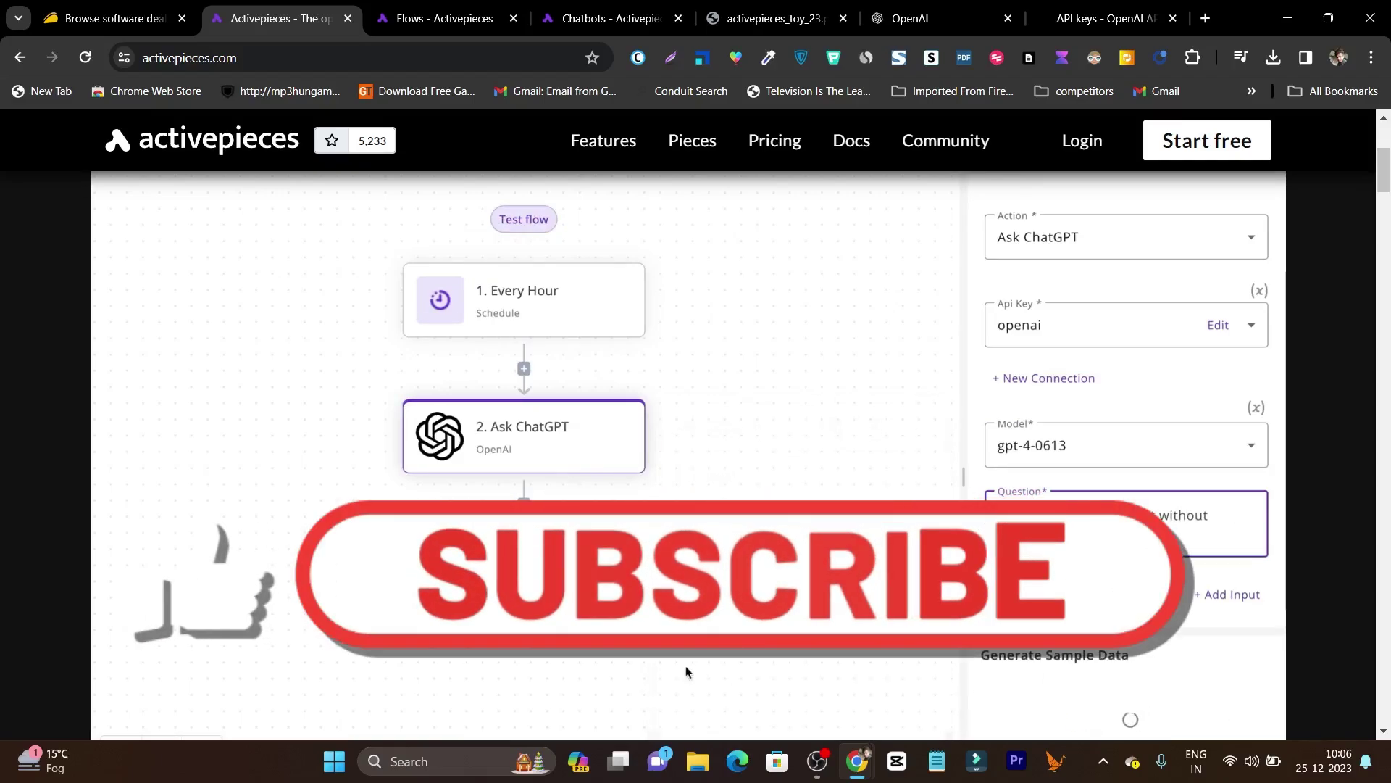
click(524, 506)
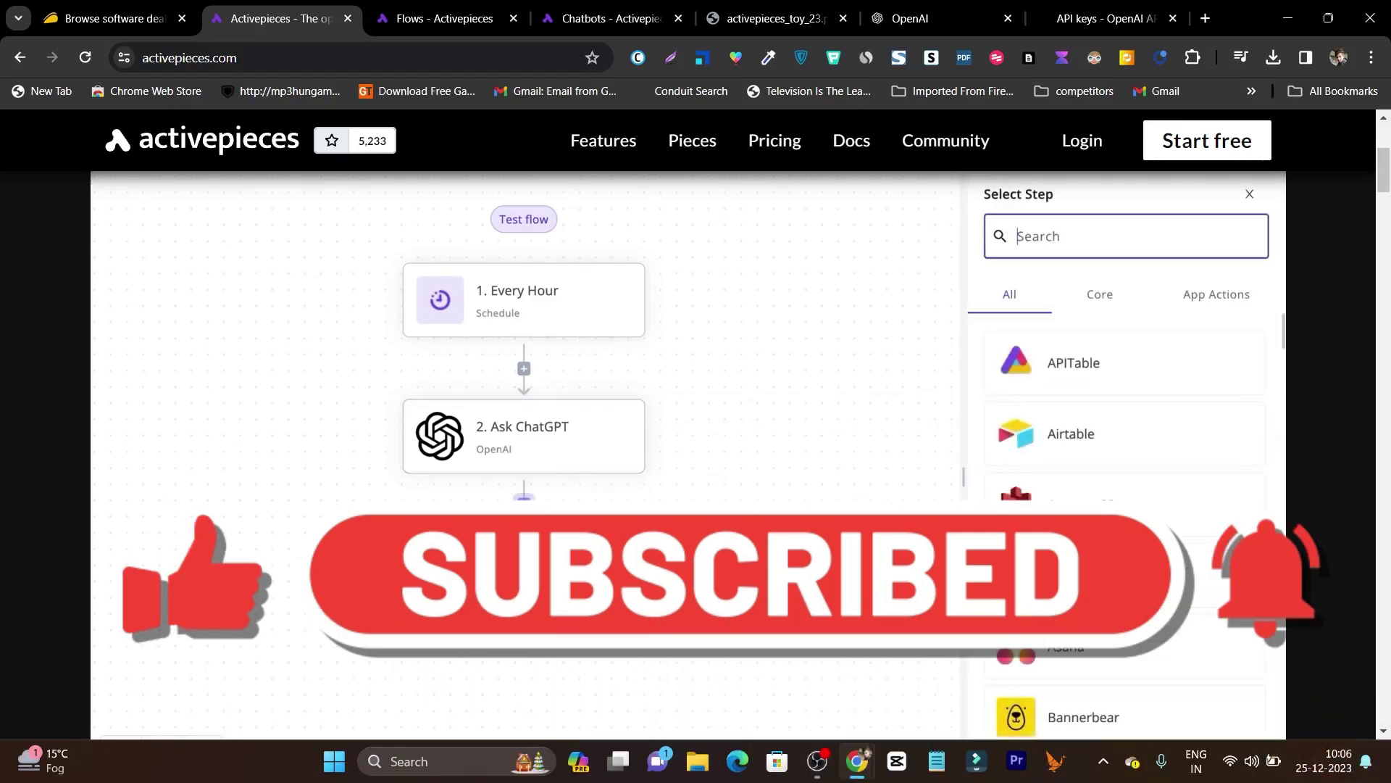
text(tw)
click(1065, 432)
click(1071, 362)
click(1043, 406)
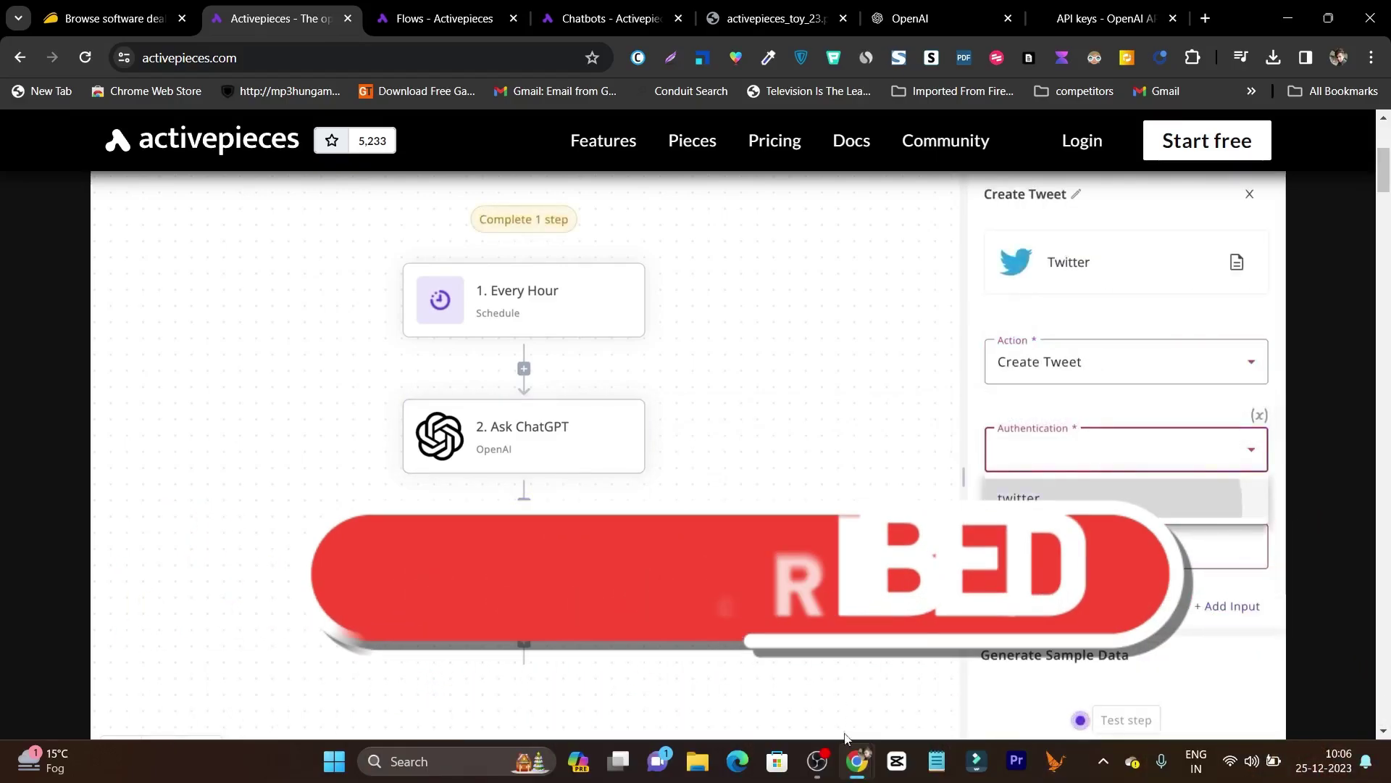